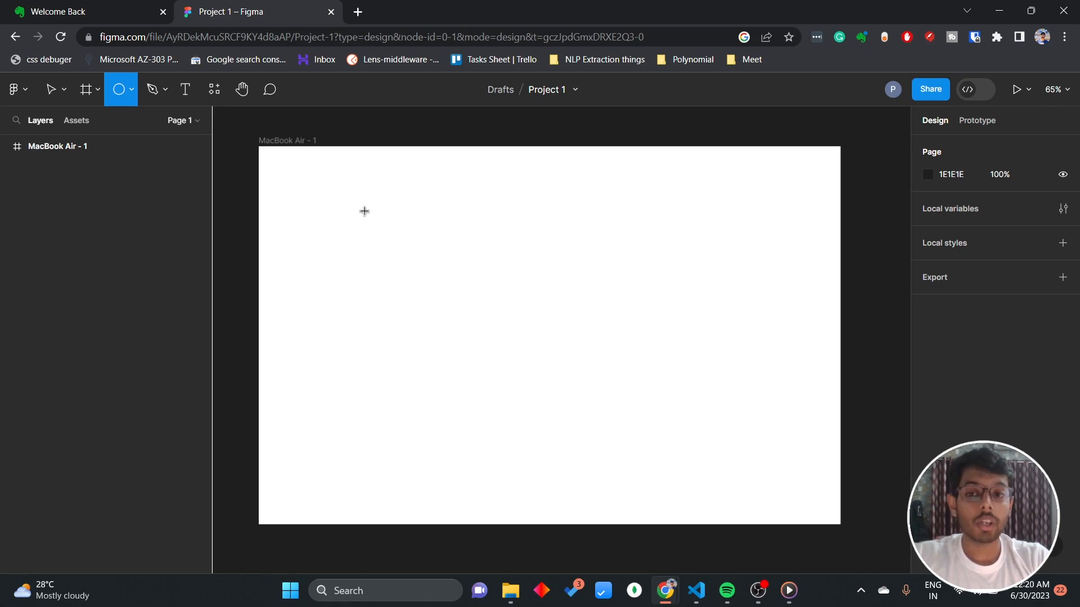
# Draw a circle about 270 × 270 in the MacBook Air frame and a square about 649 × 649 below it.
pyautogui.moveTo(364, 209)
pyautogui.mouseDown()
pyautogui.moveTo(504, 332)
pyautogui.moveTo(486, 331)
pyautogui.mouseUp()
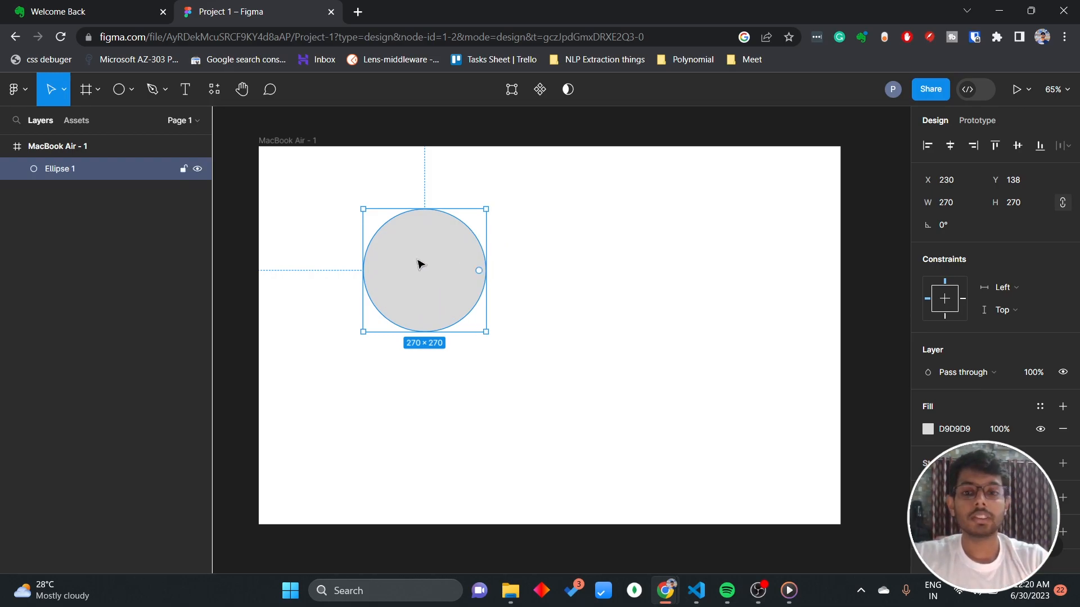
pyautogui.click(444, 393)
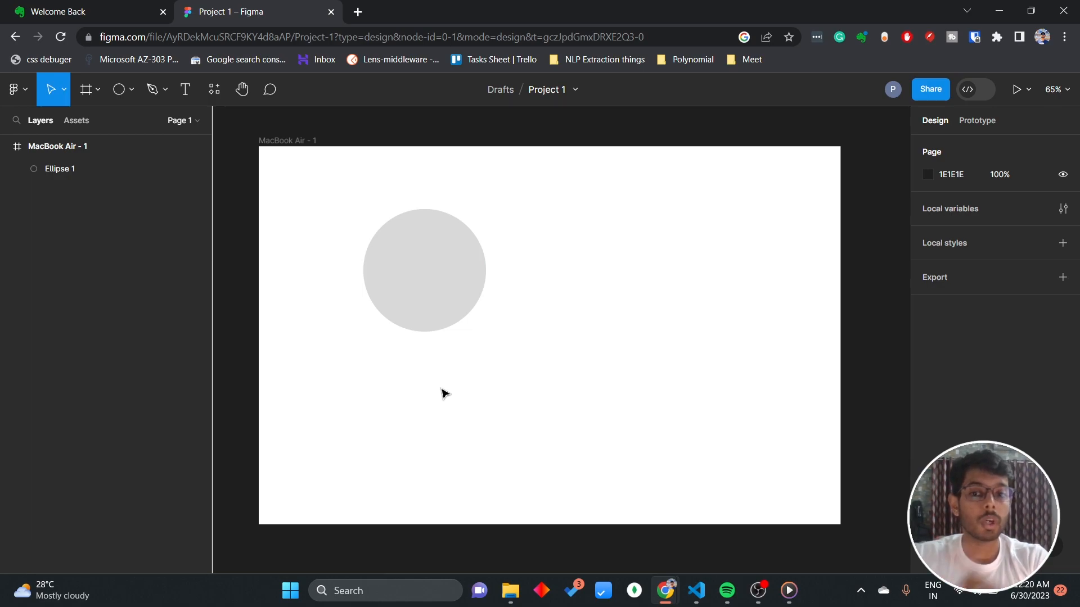
pyautogui.click(130, 94)
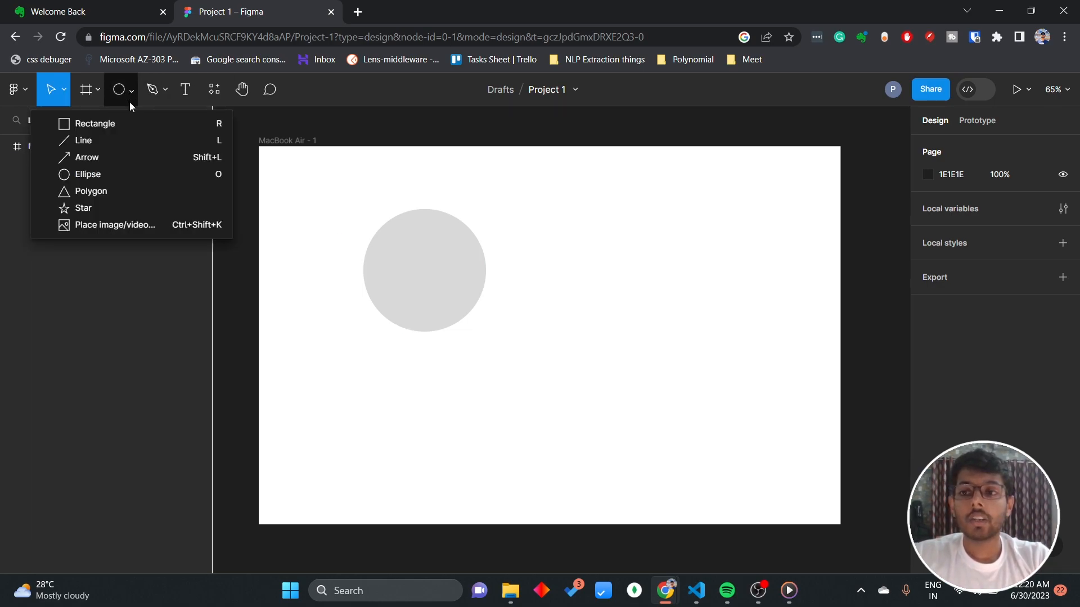
pyautogui.click(112, 125)
pyautogui.moveTo(350, 335); pyautogui.dragTo(645, 449)
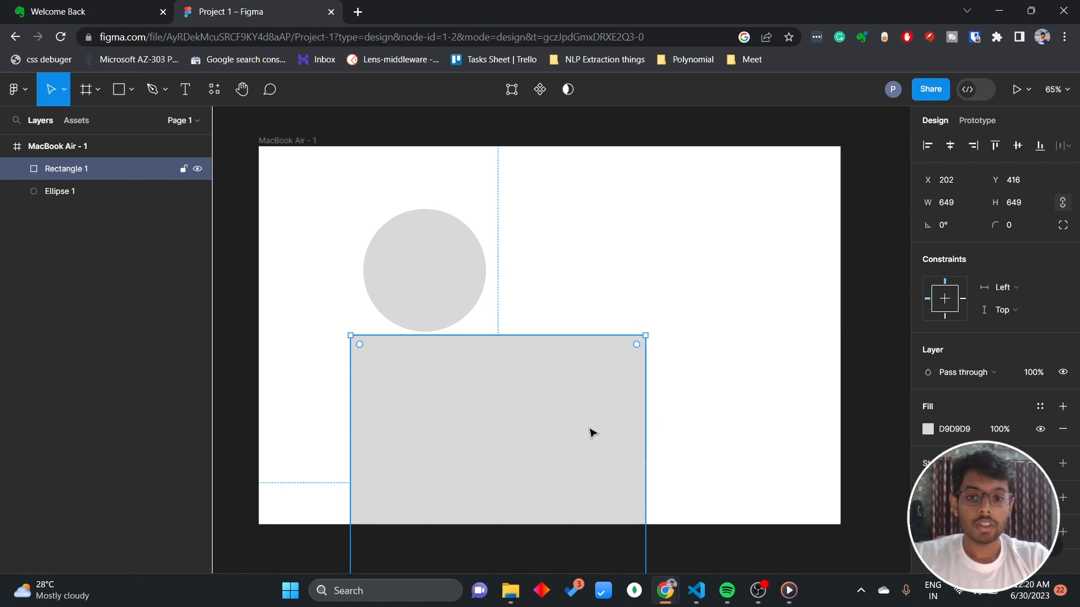
# Enter a width of 540 and a height of 270 for the rectangle, matching its height to the circle.
pyautogui.click(422, 268)
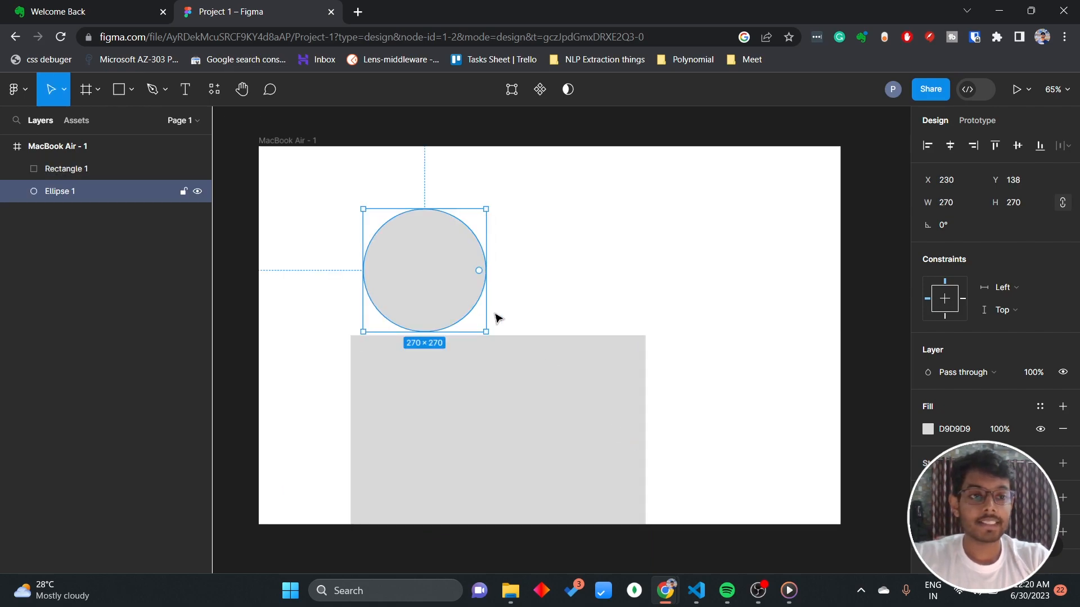
pyautogui.click(497, 395)
pyautogui.click(951, 210)
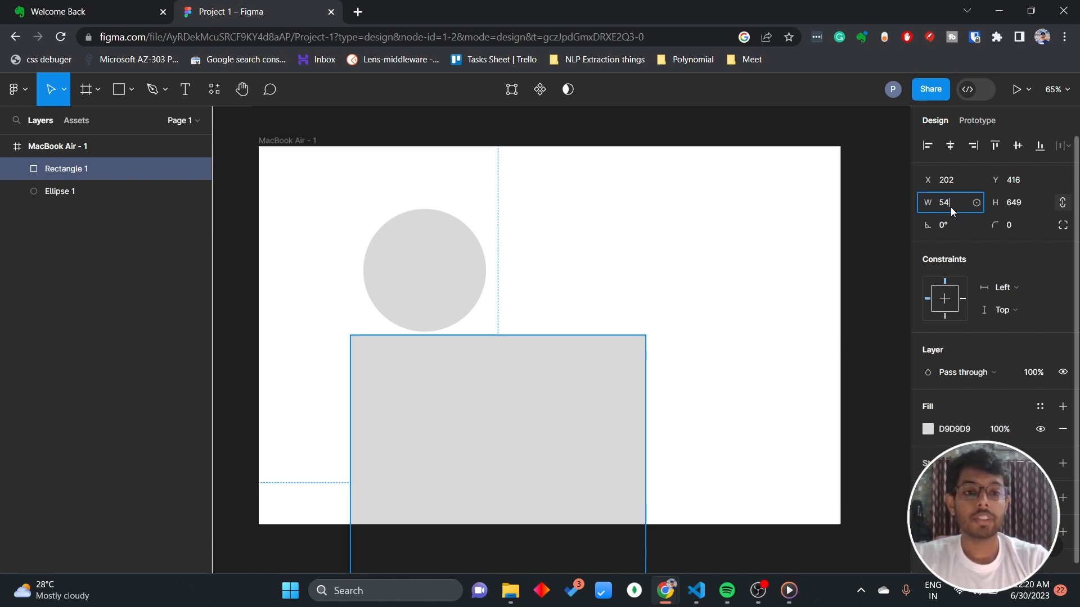
pyautogui.press('Tab')
pyautogui.write('270')
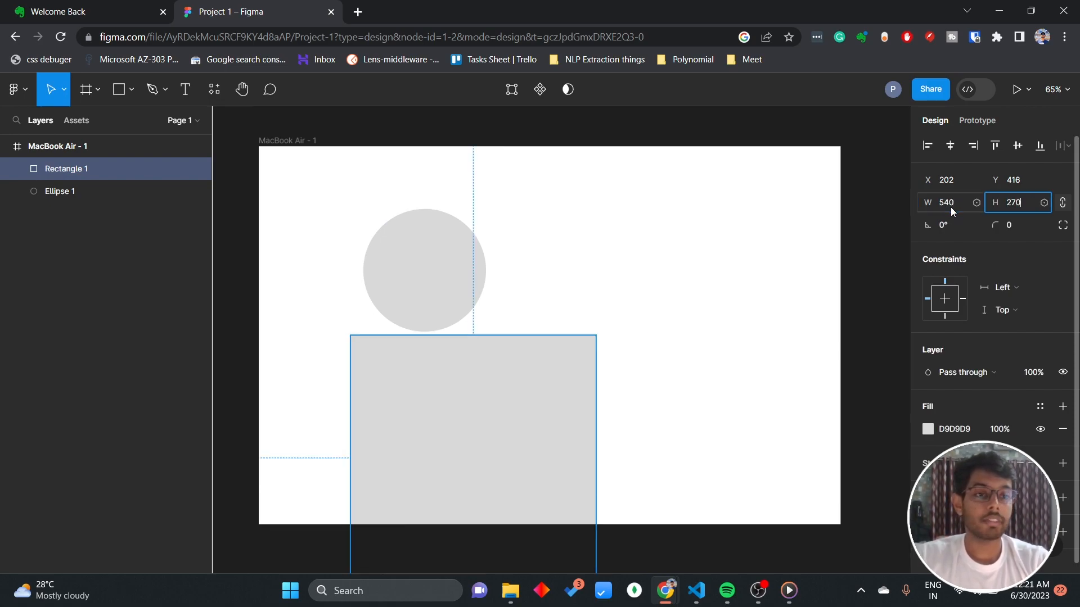
pyautogui.press('Return')
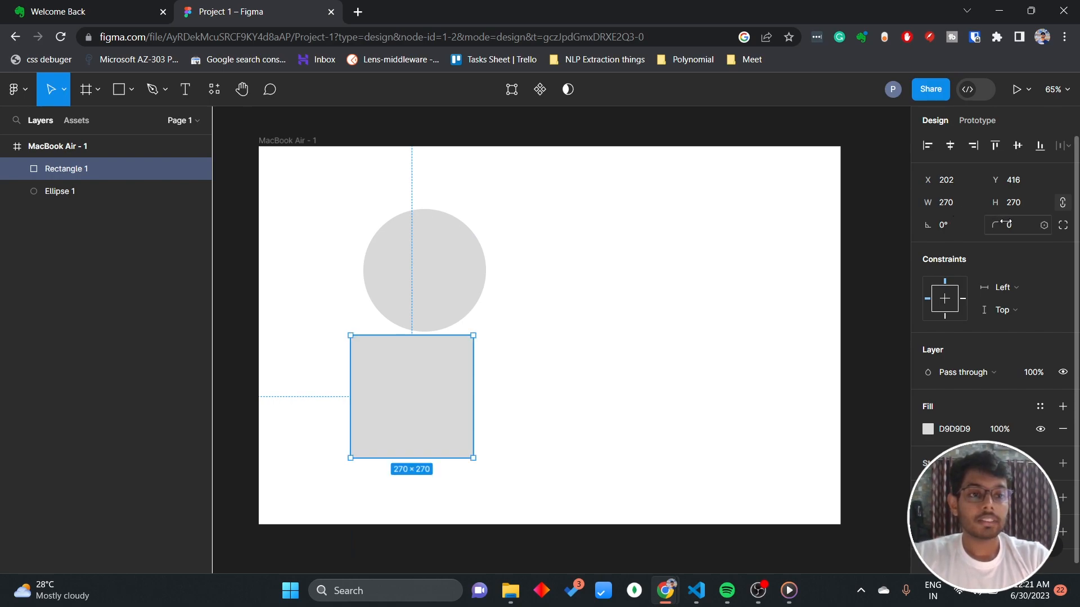
# Unlock the rectangle's proportions and set its width to 540.
pyautogui.click(943, 206)
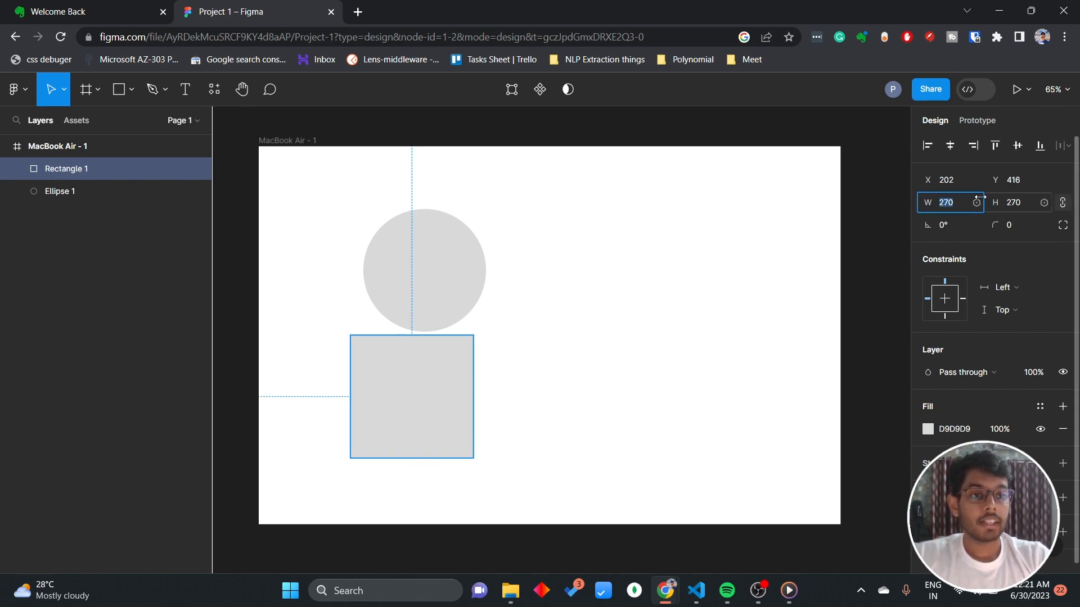
pyautogui.click(1064, 207)
pyautogui.click(962, 203)
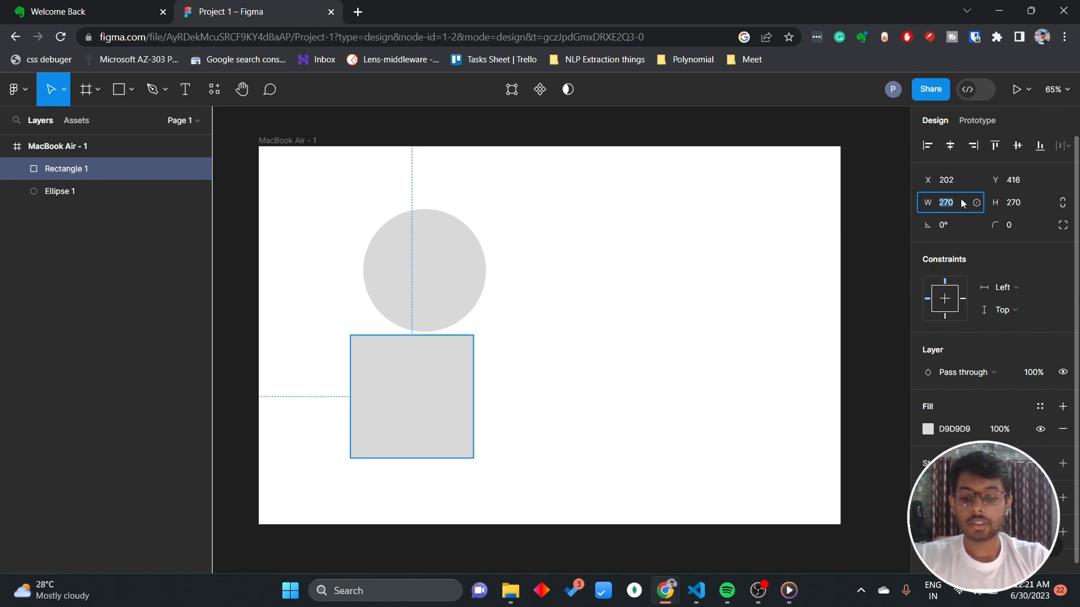
pyautogui.write('540')
pyautogui.press('Return')
# Round the rectangle's corners into a pill shape, trying a radius of 90 and settling on 180.
pyautogui.click(1010, 226)
pyautogui.write('50')
pyautogui.press('Return')
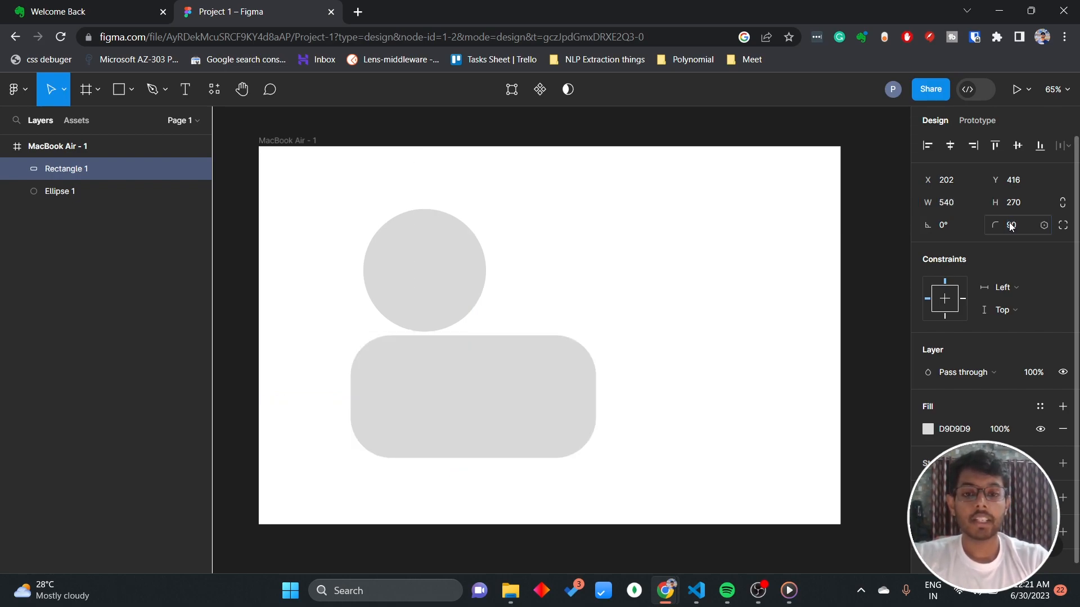
pyautogui.click(1011, 226)
pyautogui.write('1')
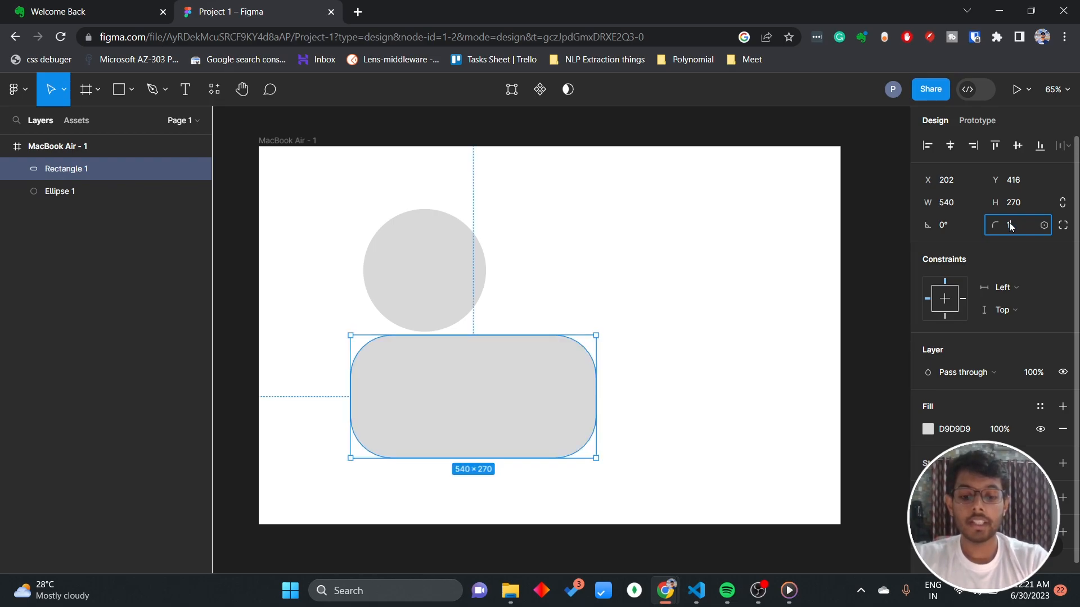
pyautogui.write('80')
pyautogui.press('Return')
pyautogui.click(646, 317)
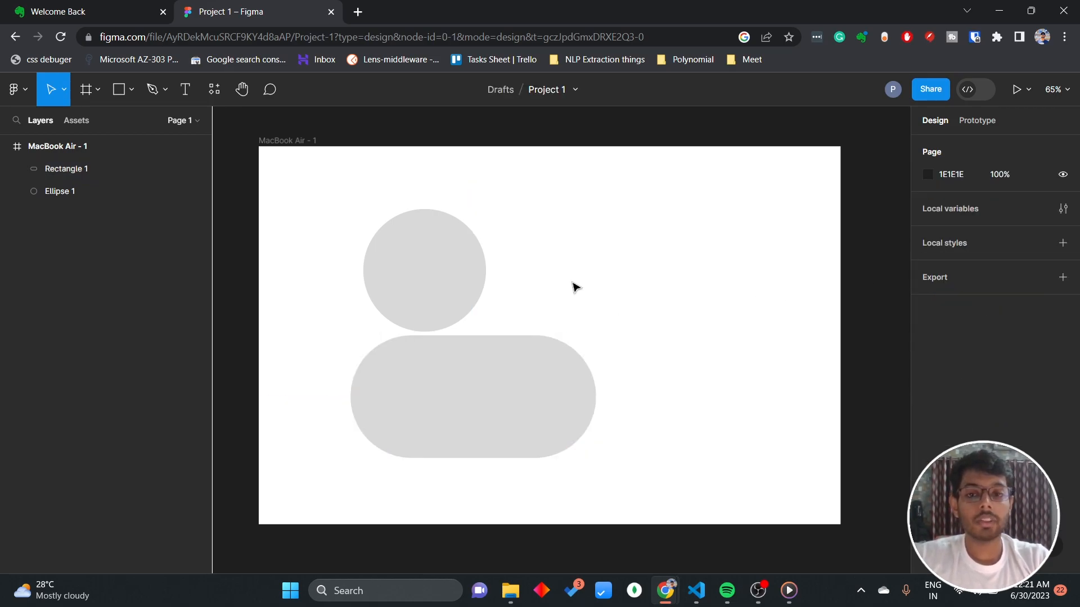
# Move the circle up, clear of the pill shape, and fill it with dark gray 474646.
pyautogui.moveTo(396, 287)
pyautogui.mouseDown()
pyautogui.moveTo(403, 376)
pyautogui.moveTo(378, 413)
pyautogui.moveTo(393, 412)
pyautogui.moveTo(415, 248)
pyautogui.moveTo(393, 268)
pyautogui.mouseUp()
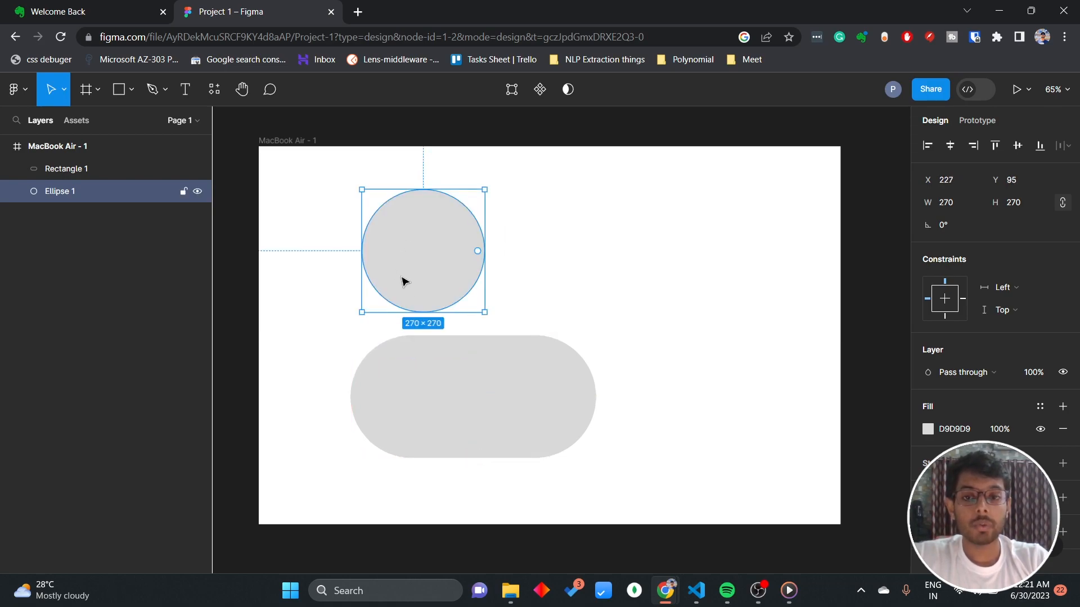
pyautogui.click(927, 429)
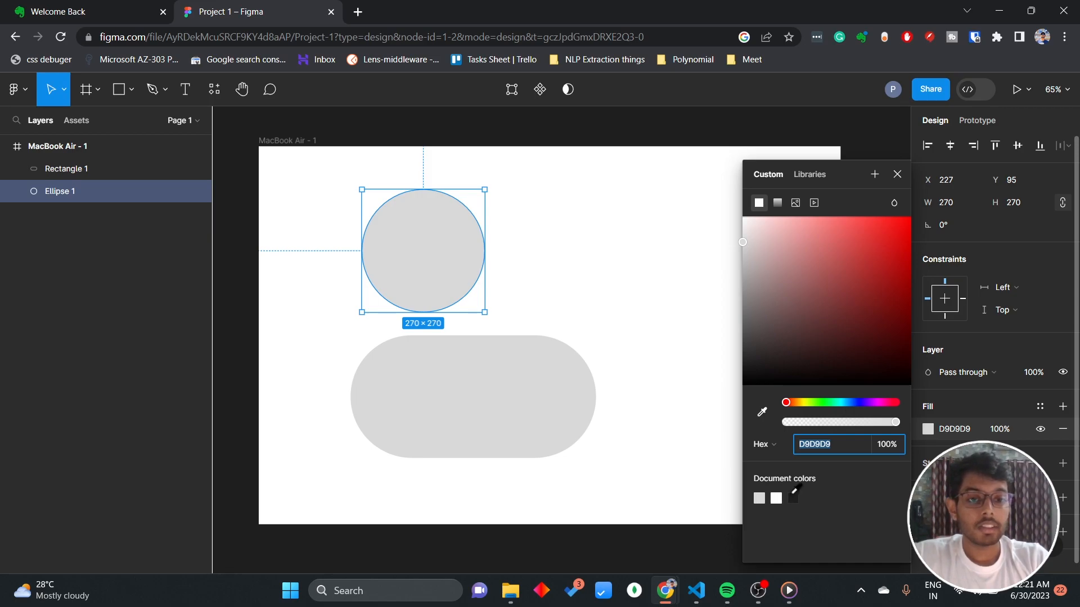
pyautogui.click(793, 494)
pyautogui.moveTo(745, 367); pyautogui.dragTo(745, 346)
pyautogui.click(643, 306)
# Move the dark circle onto the left end of the pill and send the pill to the back.
pyautogui.moveTo(403, 244); pyautogui.dragTo(397, 391)
pyautogui.rightClick(396, 388)
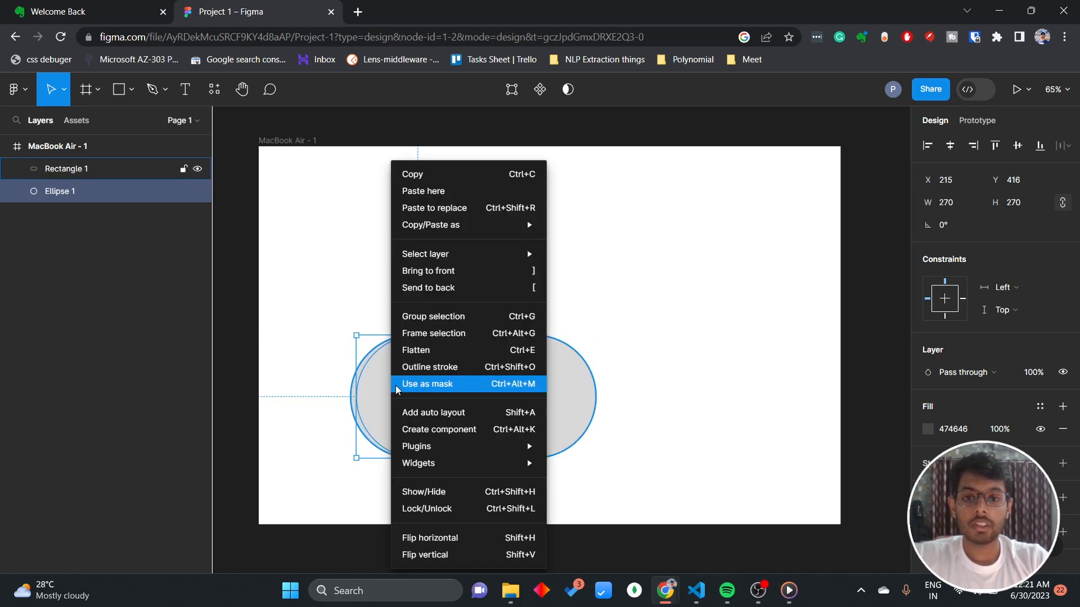
pyautogui.click(561, 385)
pyautogui.rightClick(561, 388)
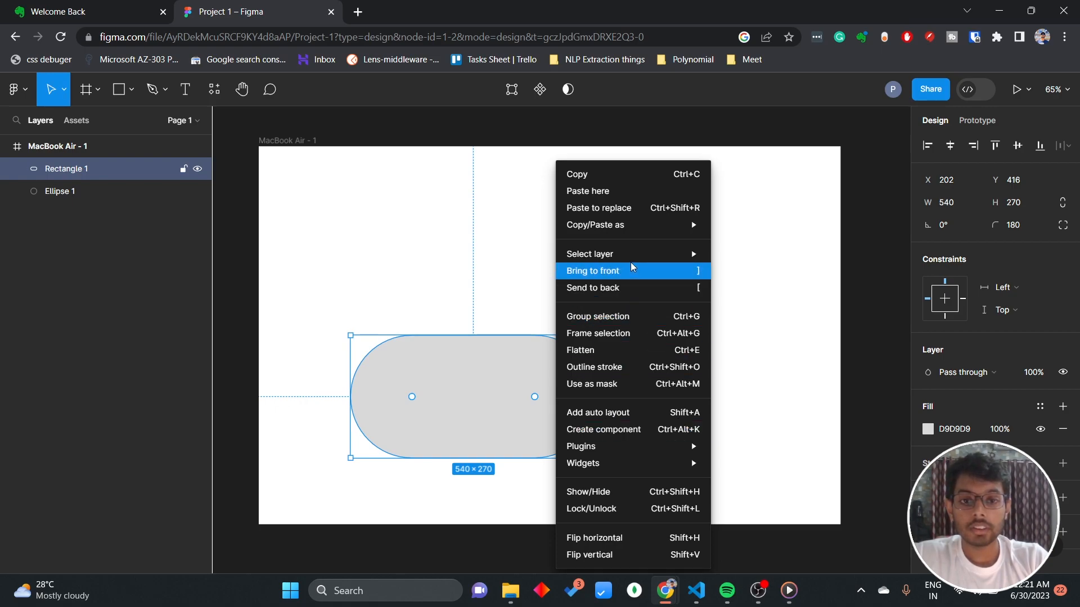
pyautogui.click(619, 288)
# Align the circle flush with the pill's left end and move both shapes together to X 304, Y 178.
pyautogui.click(406, 424)
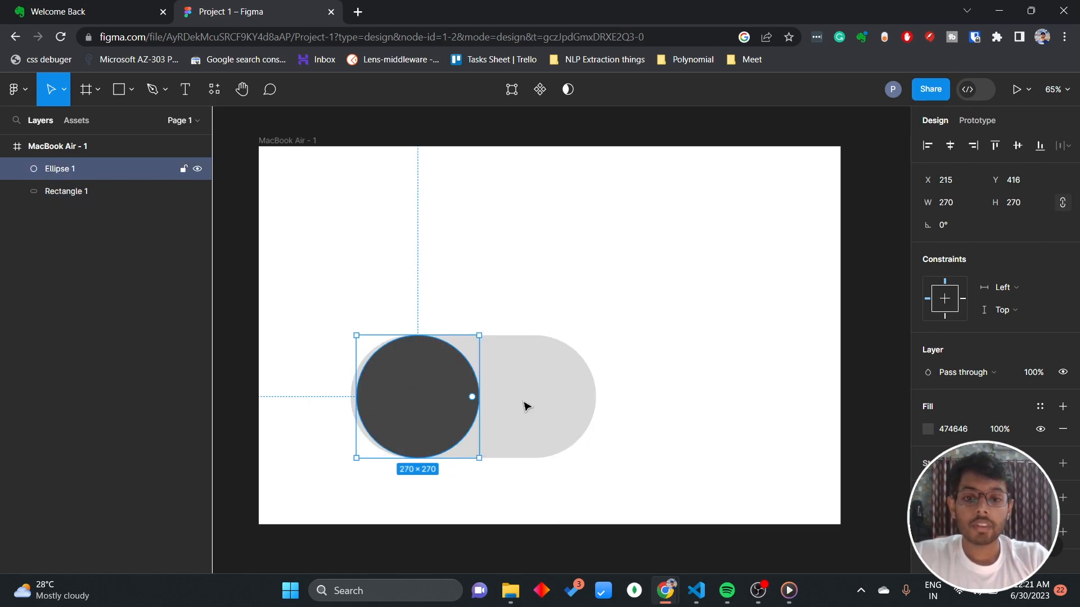
pyautogui.moveTo(418, 400); pyautogui.dragTo(410, 401)
pyautogui.moveTo(304, 275); pyautogui.dragTo(604, 452)
pyautogui.moveTo(549, 413); pyautogui.dragTo(601, 307)
pyautogui.click(766, 420)
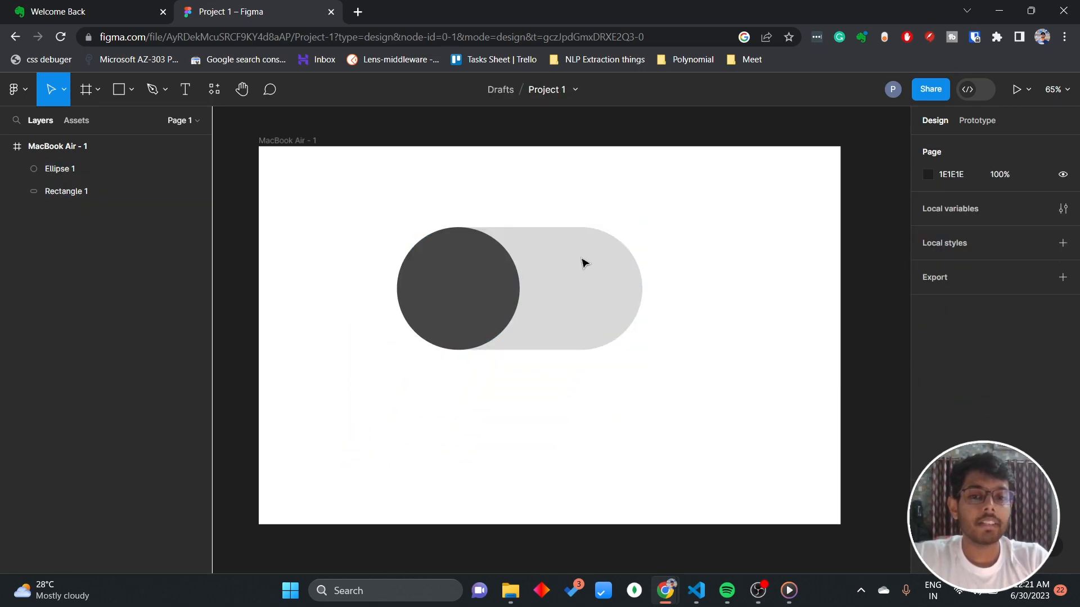
# Add a drop shadow to the pill and to the dark circle, and check both shadows up close.
pyautogui.click(635, 285)
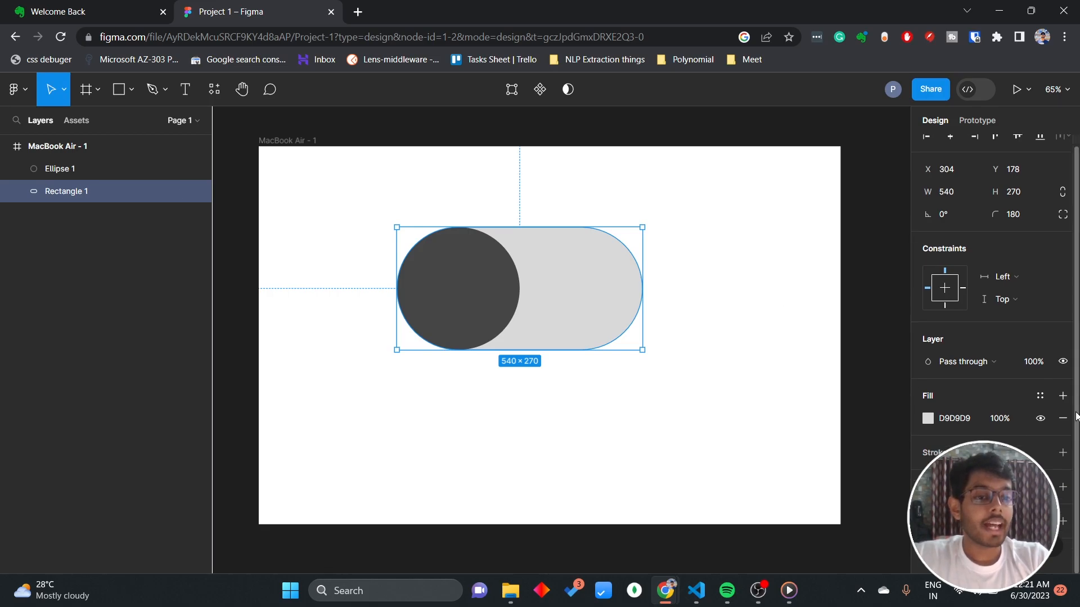
pyautogui.click(474, 311)
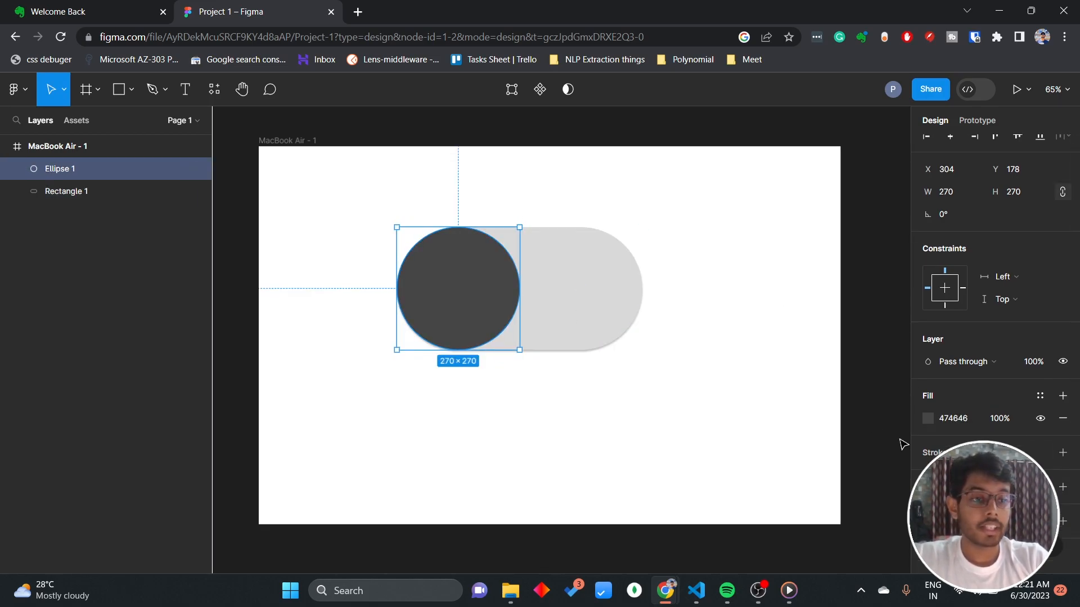
pyautogui.click(706, 411)
pyautogui.scroll(5, 644, 387)
pyautogui.hscroll(-7, 644, 387)
pyautogui.scroll(4, 644, 387)
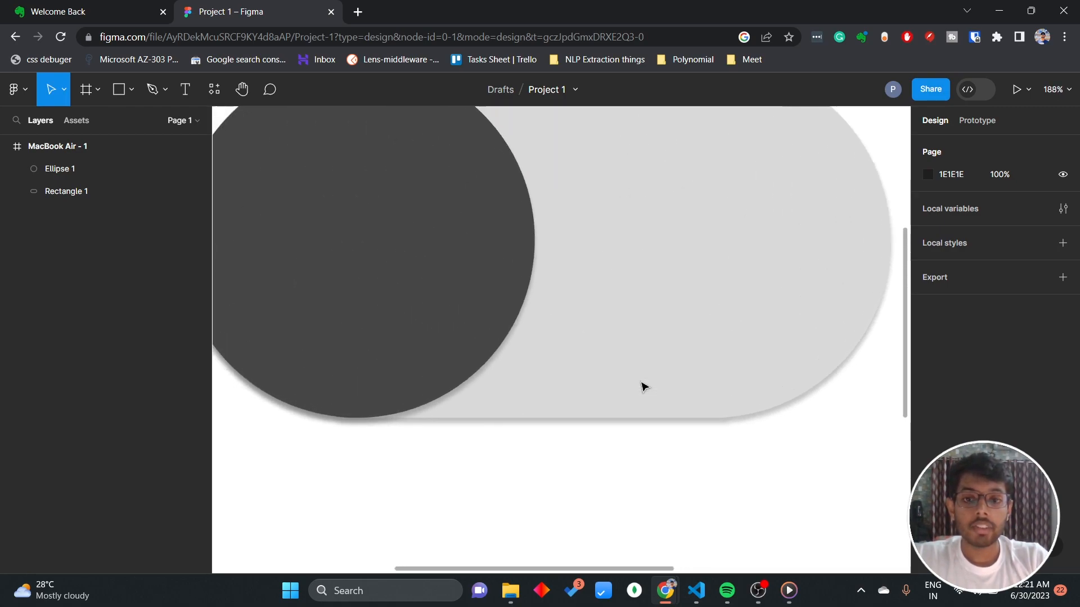
pyautogui.scroll(-2, 644, 386)
pyautogui.scroll(-3, 644, 387)
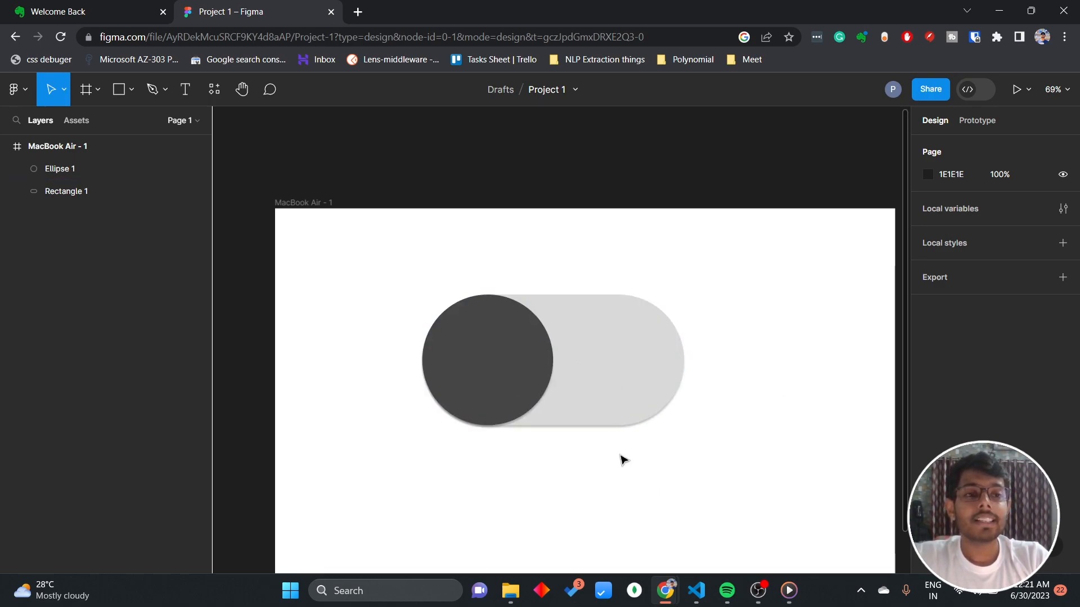
# Add the text "ON" on the light area of the pill beside the dark circle.
pyautogui.click(185, 88)
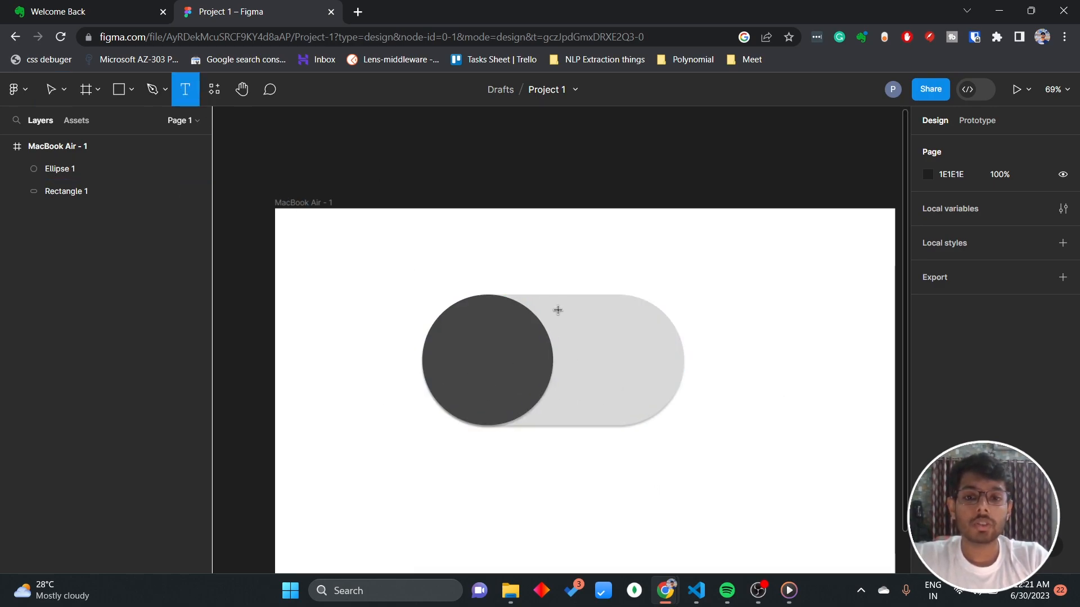
pyautogui.click(589, 344)
pyautogui.write('On')
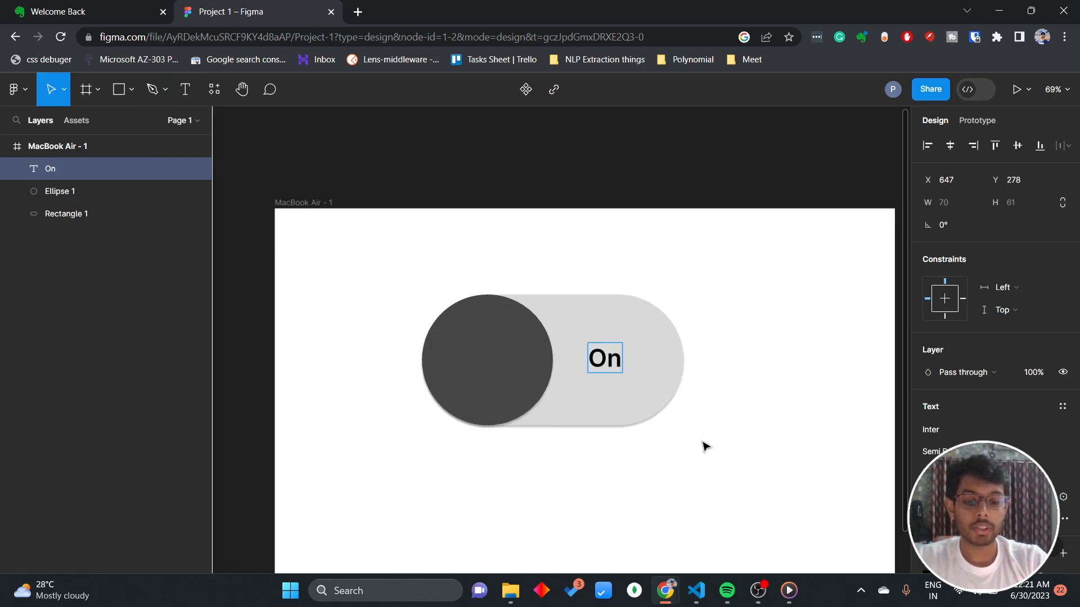
pyautogui.press('BackSpace')
pyautogui.write('N')
pyautogui.press('Escape')
pyautogui.click(725, 371)
# Move the ON text to X 651, Y 283 so it sits vertically centred in the pill.
pyautogui.doubleClick(617, 364)
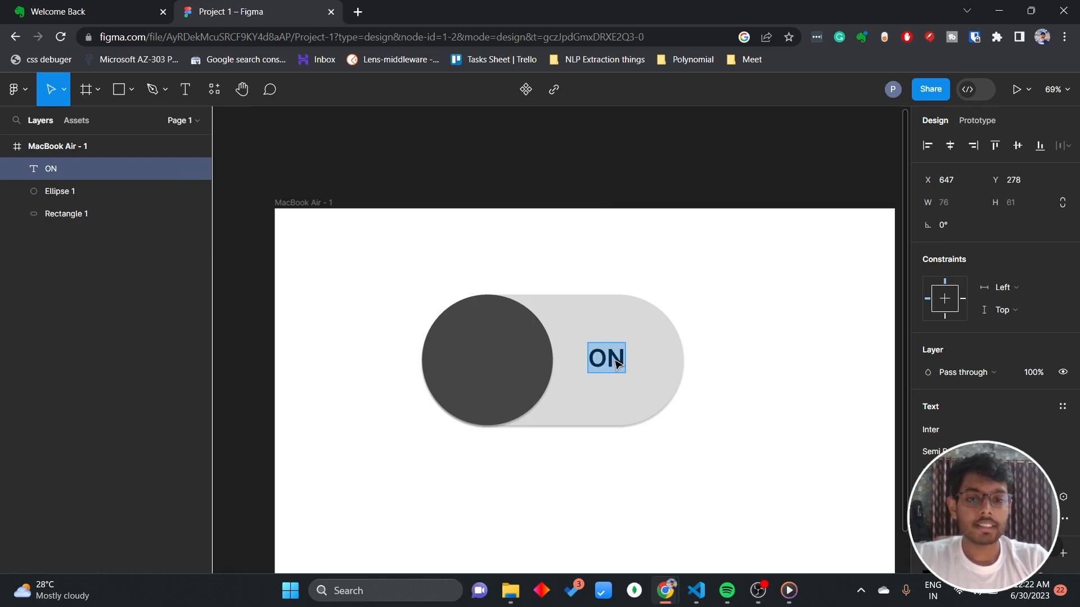
pyautogui.press('Escape')
pyautogui.moveTo(603, 361); pyautogui.dragTo(616, 366)
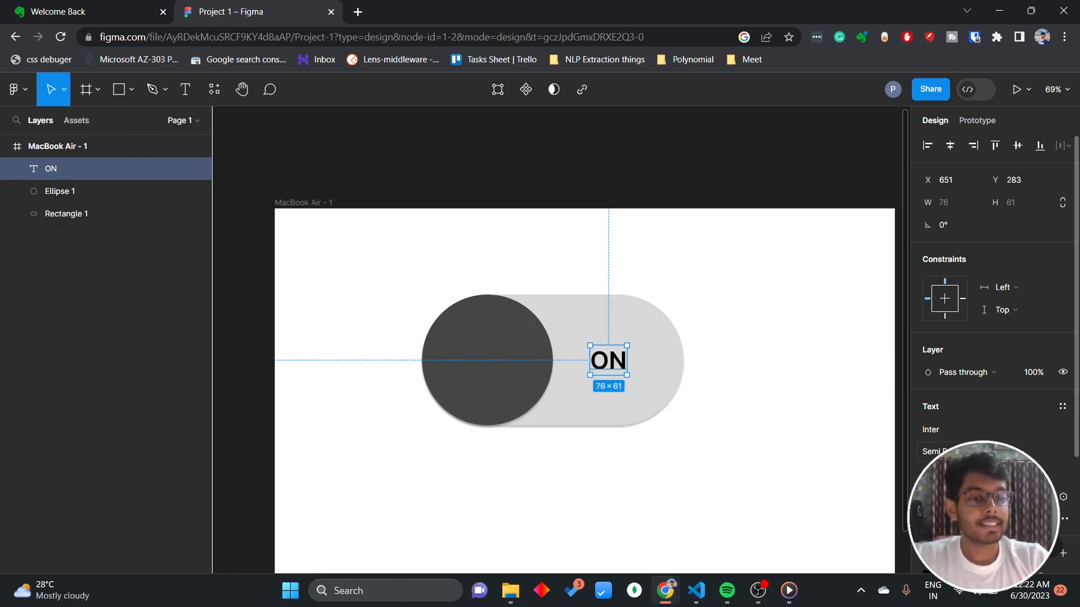
# Set the font weight of the ON text to Bold.
pyautogui.click(956, 451)
pyautogui.click(984, 329)
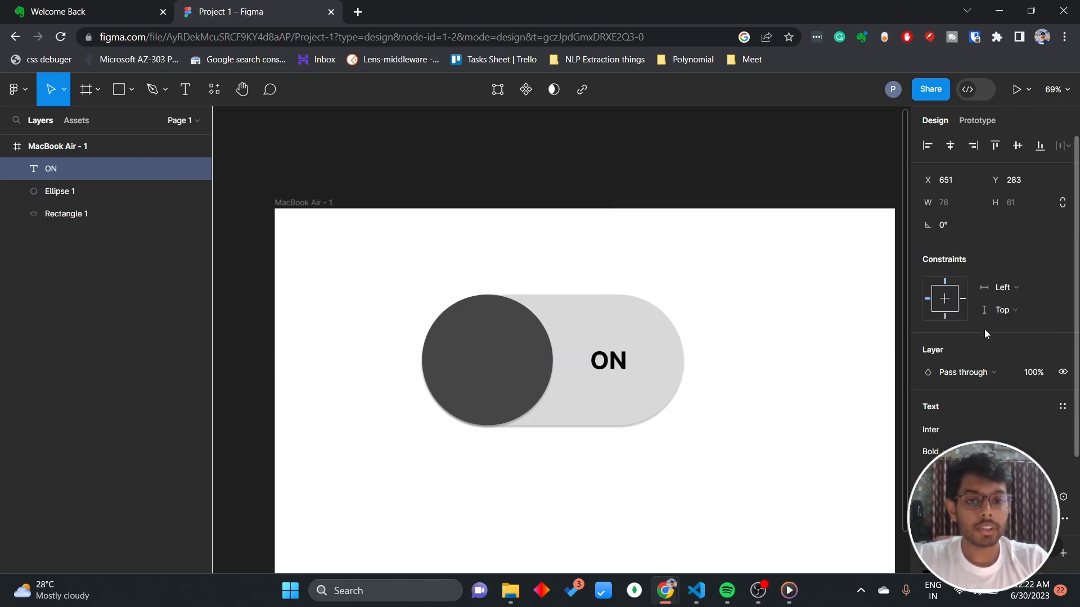
pyautogui.click(955, 450)
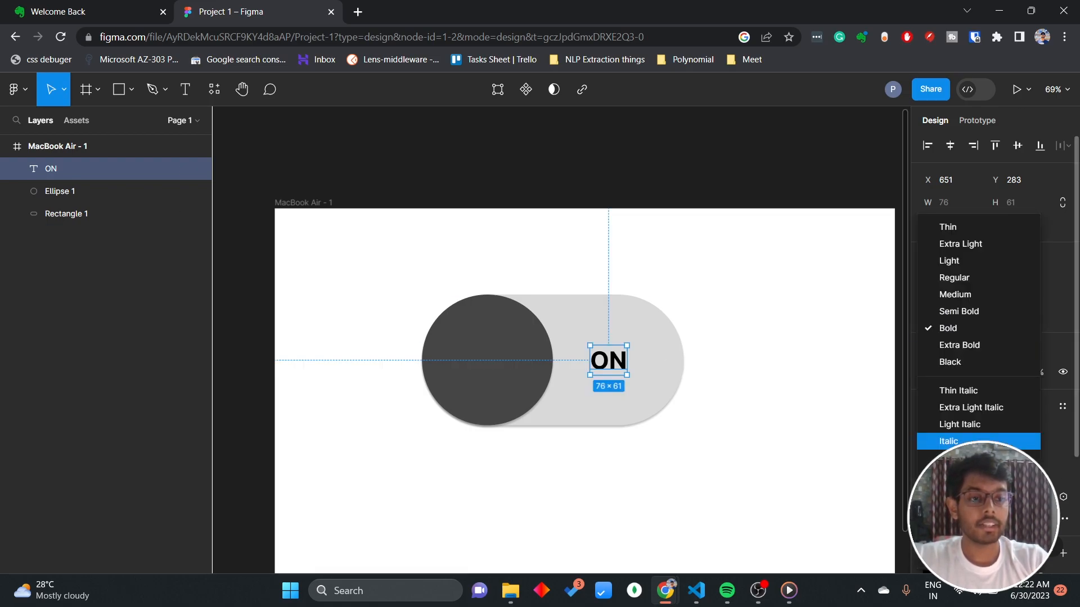
pyautogui.click(1043, 447)
pyautogui.scroll(-2, 989, 467)
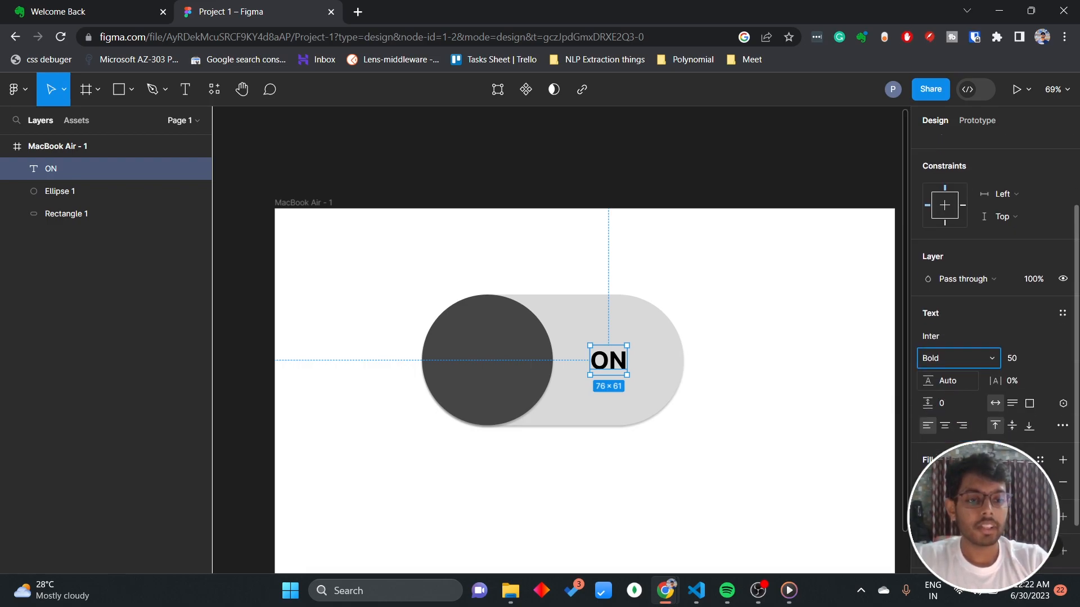
pyautogui.click(834, 458)
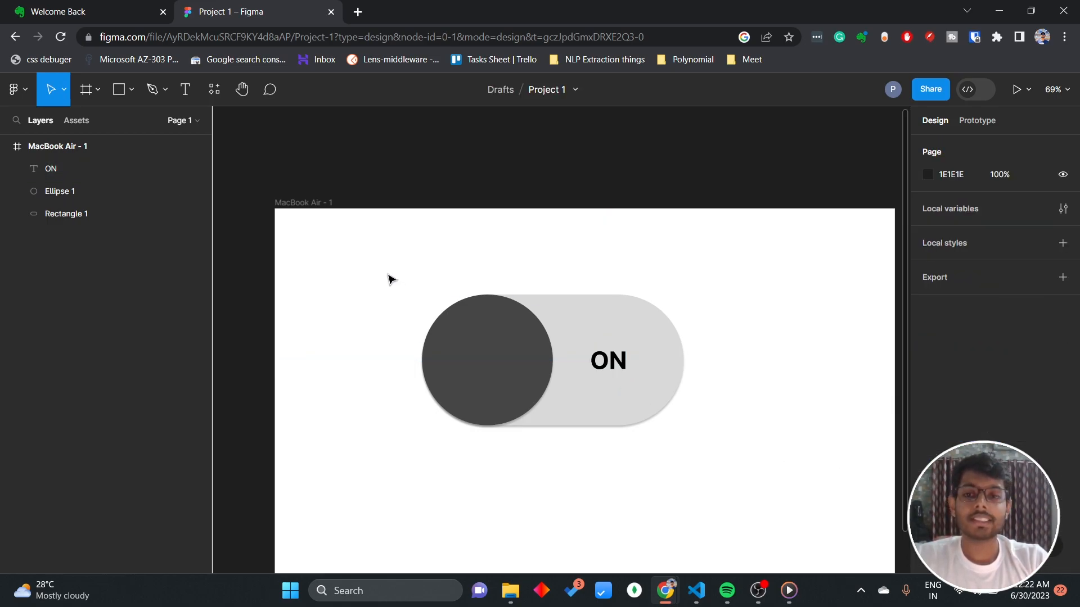
# Combine the pill, the dark circle and the ON text into one component.
pyautogui.moveTo(392, 280); pyautogui.dragTo(843, 502)
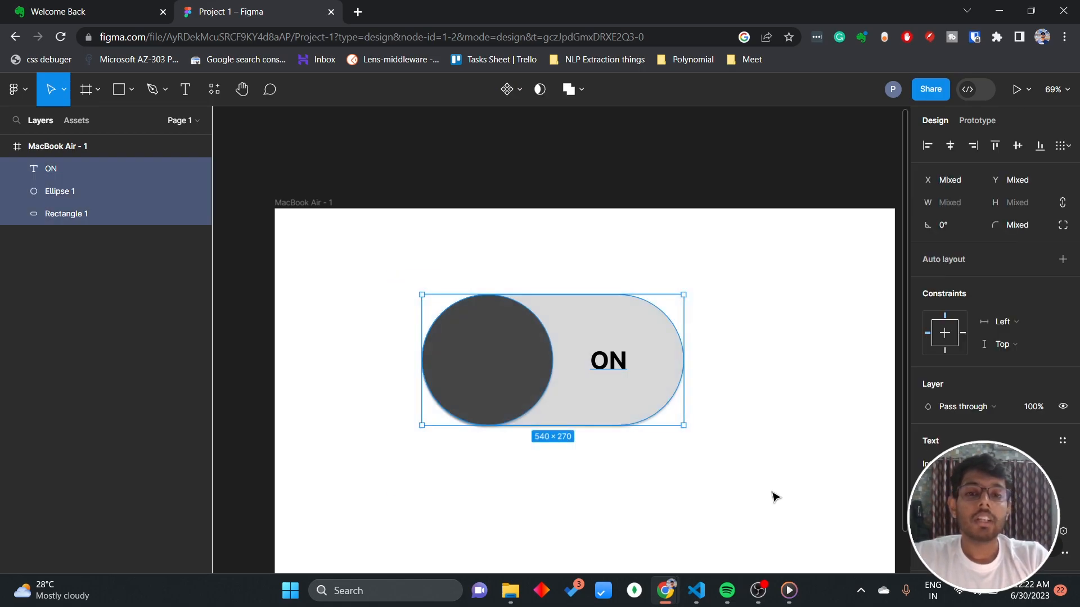
pyautogui.click(741, 489)
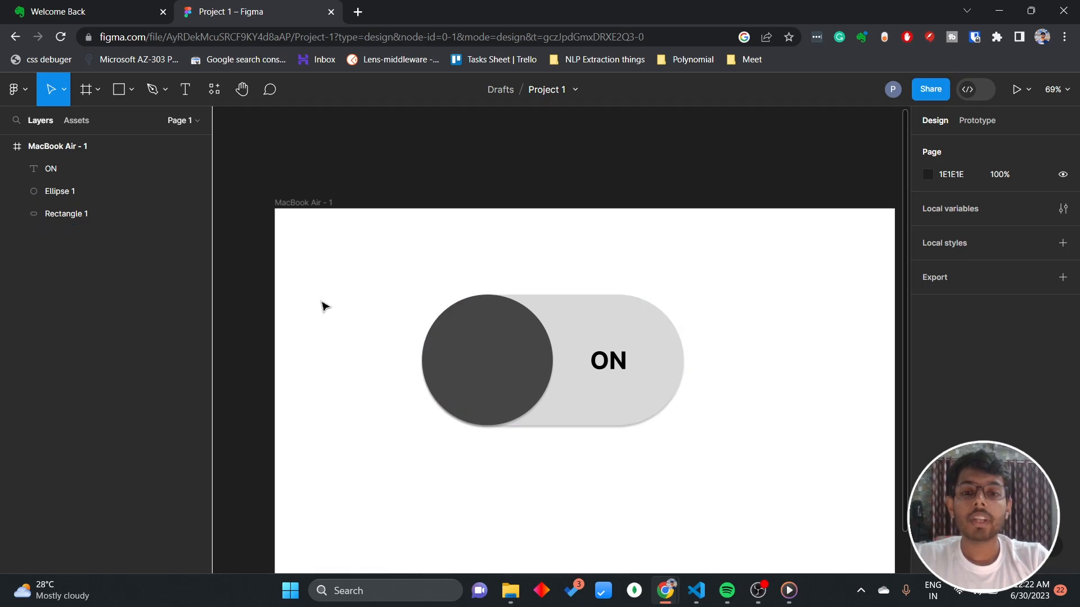
pyautogui.moveTo(378, 276); pyautogui.dragTo(759, 475)
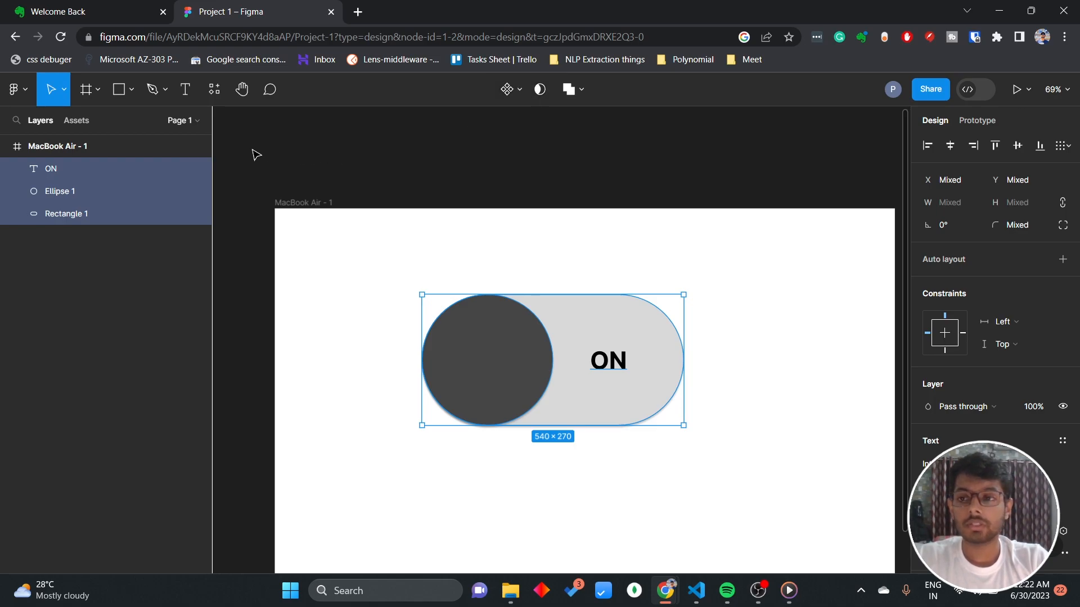
pyautogui.click(507, 90)
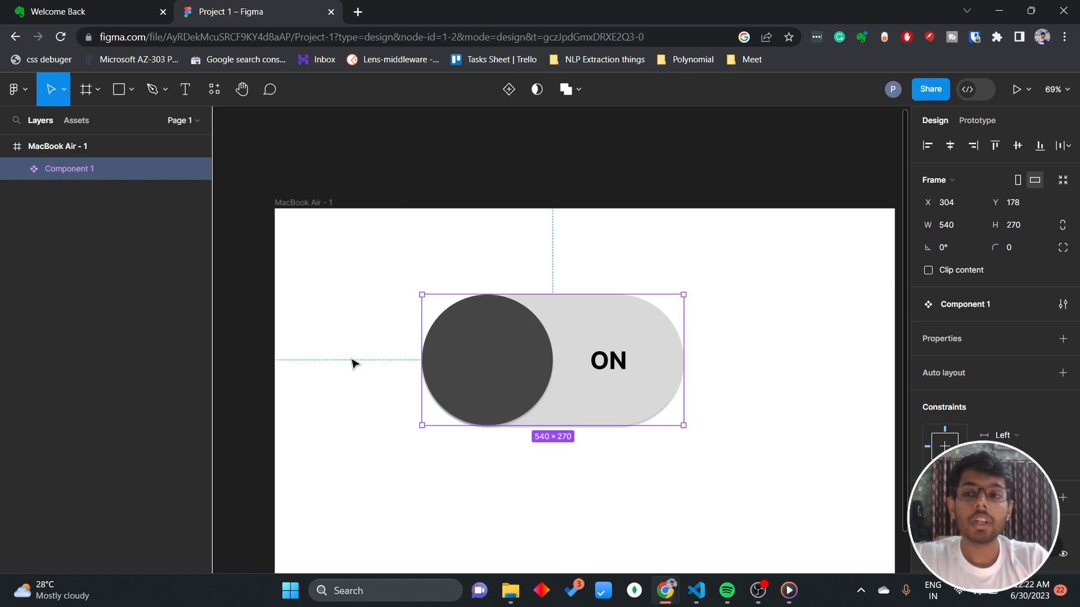
# Rename the new component as Toggle.
pyautogui.doubleClick(64, 170)
pyautogui.write('Toggle')
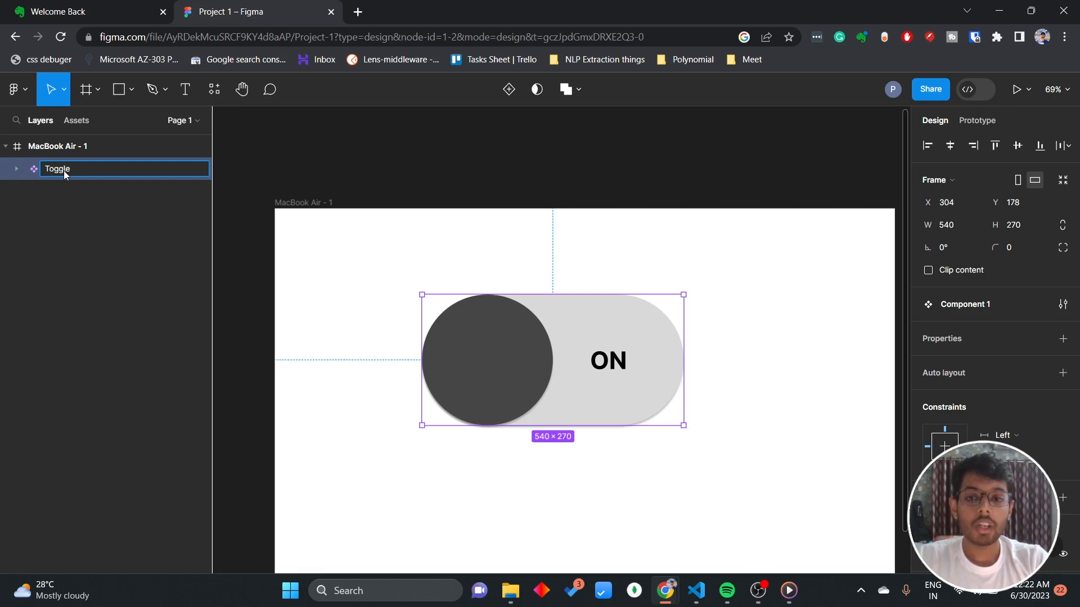
pyautogui.click(319, 288)
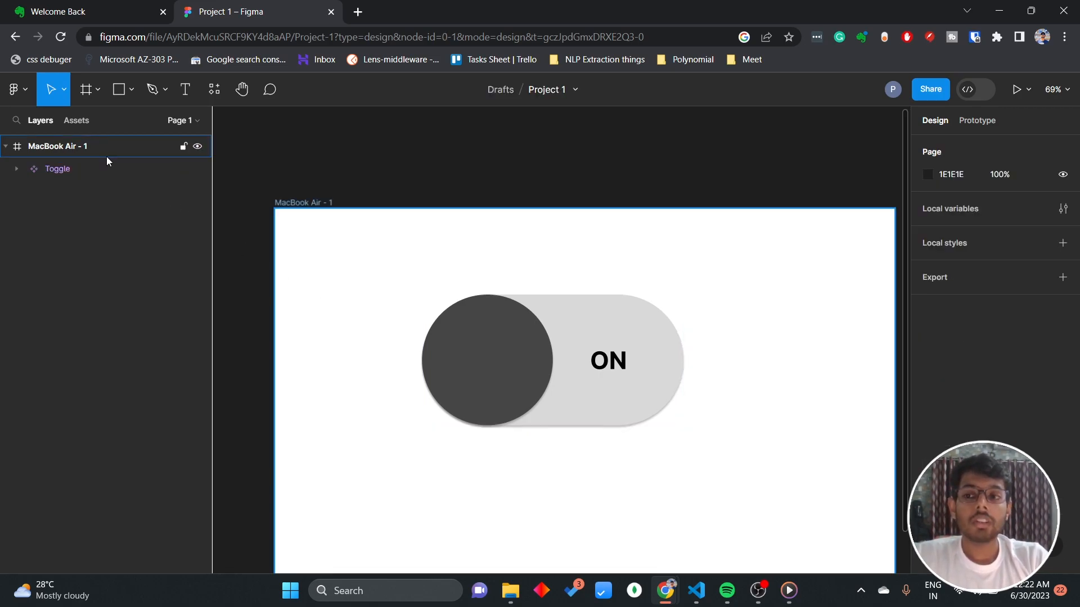
# Add a second variant to the Toggle component.
pyautogui.click(16, 169)
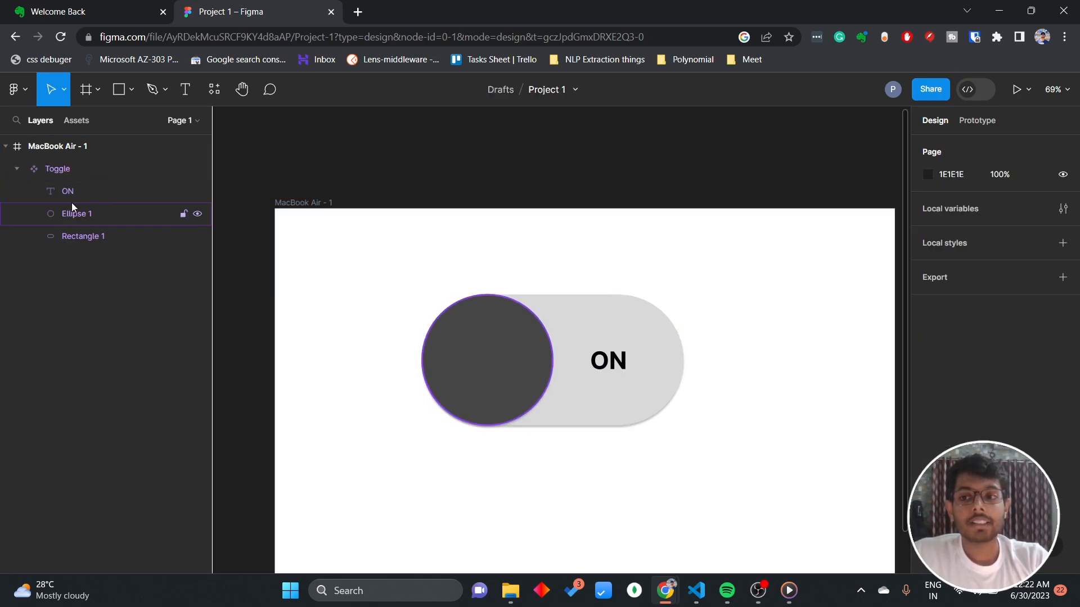
pyautogui.click(80, 171)
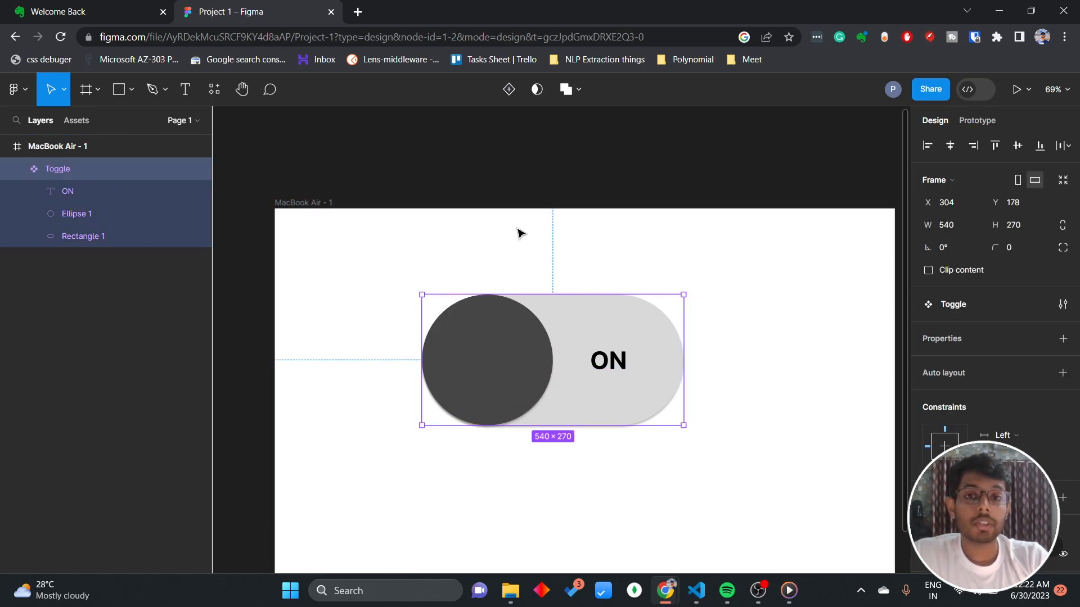
pyautogui.click(514, 91)
pyautogui.scroll(-2, 725, 342)
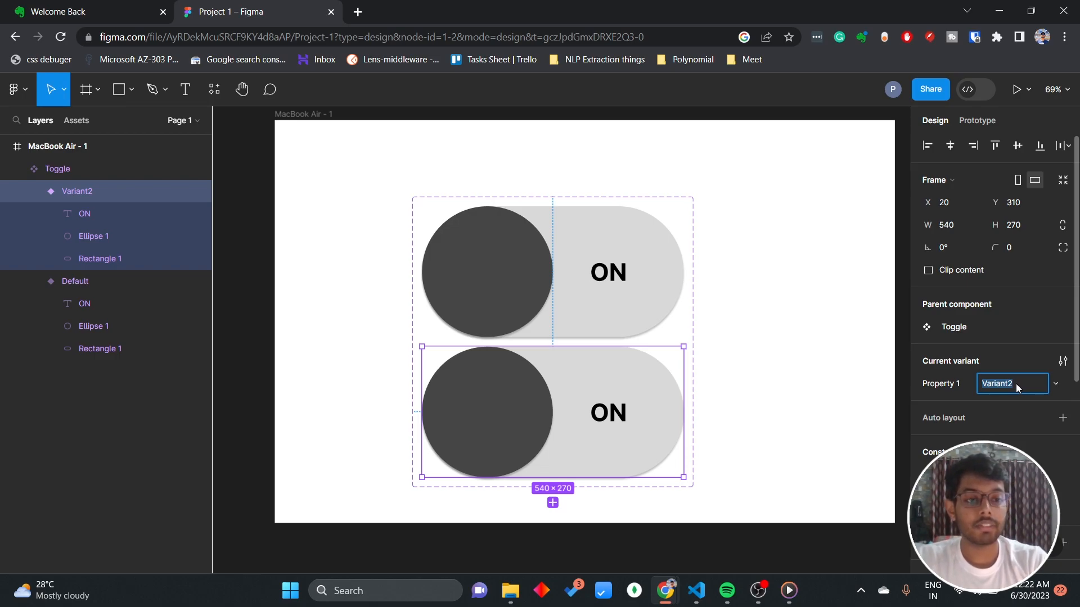
# Set the new variant's property value to Off and rename the variant property as Status.
pyautogui.write('Off')
pyautogui.doubleClick(944, 384)
pyautogui.write('Status')
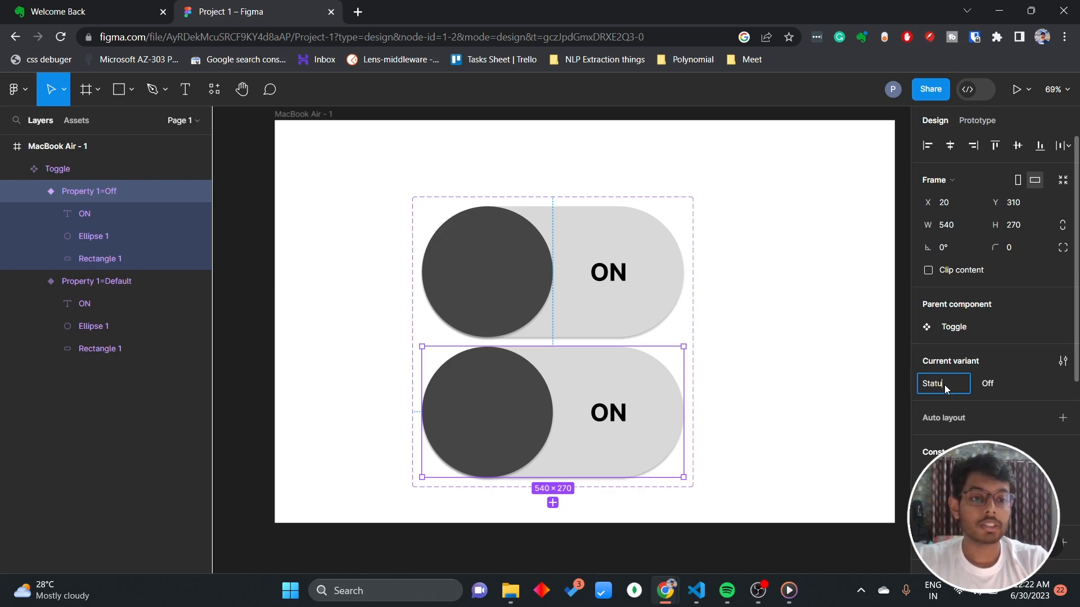
pyautogui.press('Return')
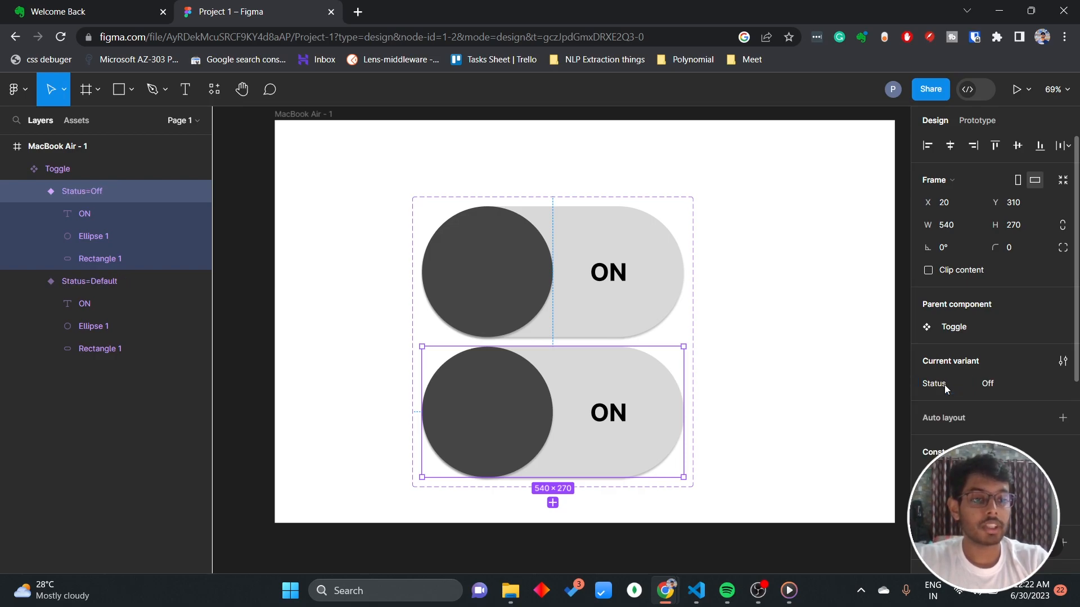
# Set the Status value of the original upper toggle variant to On.
pyautogui.click(669, 309)
pyautogui.click(1007, 383)
pyautogui.write('On')
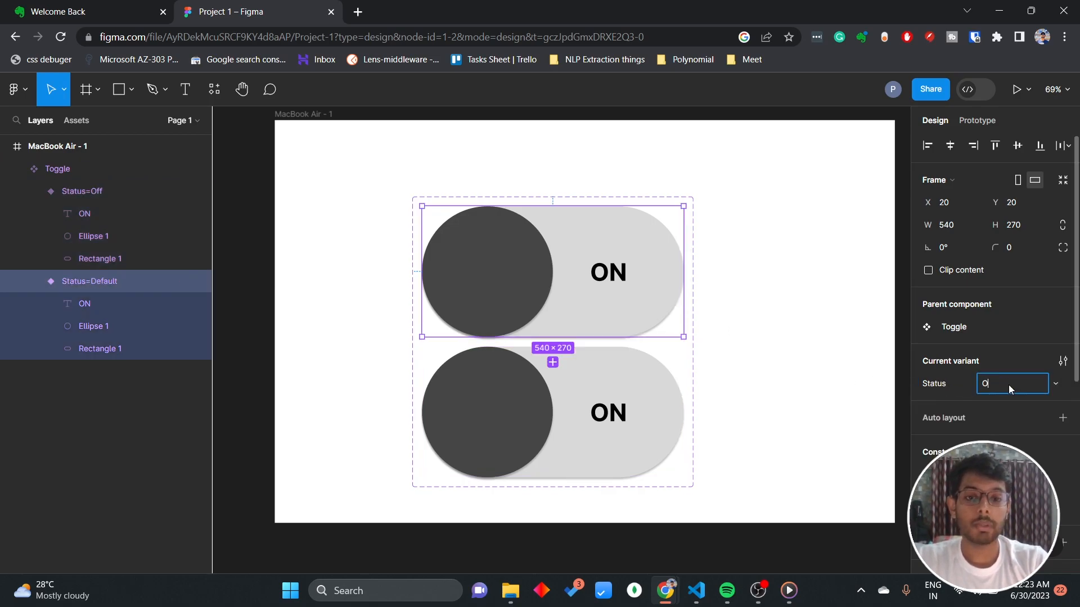
pyautogui.click(734, 440)
# In the Off variant, move the dark circle to the pill's right end and the ON text to X 97 on the freed light area.
pyautogui.click(639, 272)
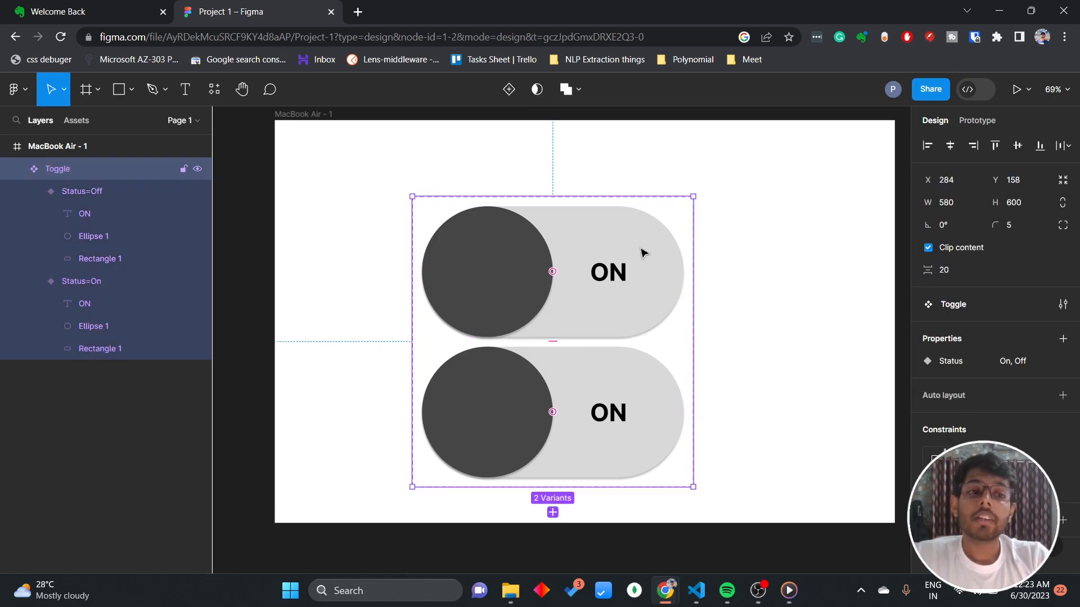
pyautogui.click(645, 404)
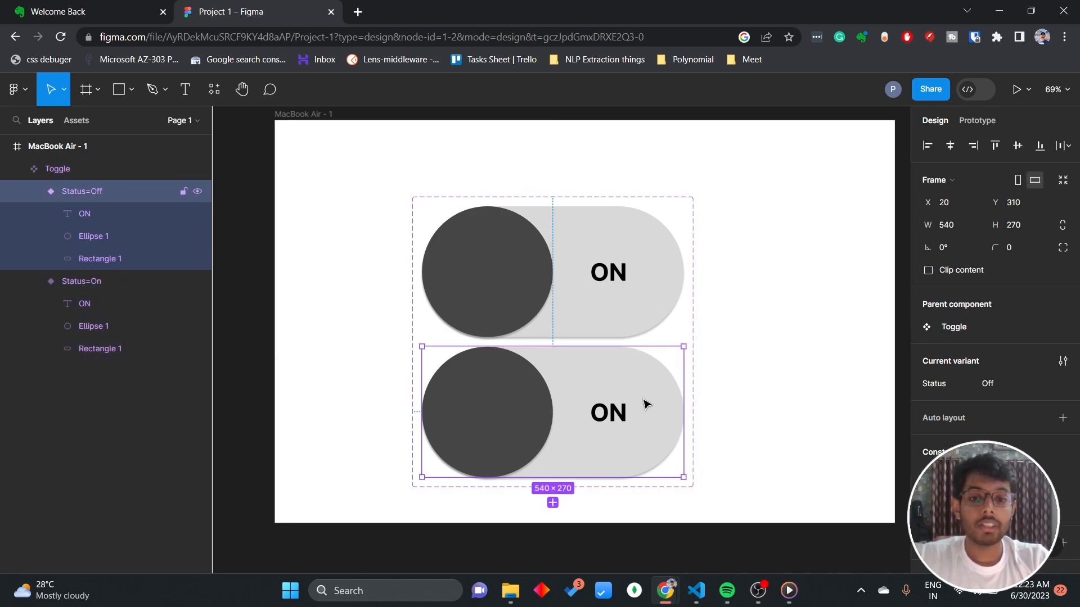
pyautogui.click(610, 417)
pyautogui.moveTo(613, 416); pyautogui.dragTo(553, 416)
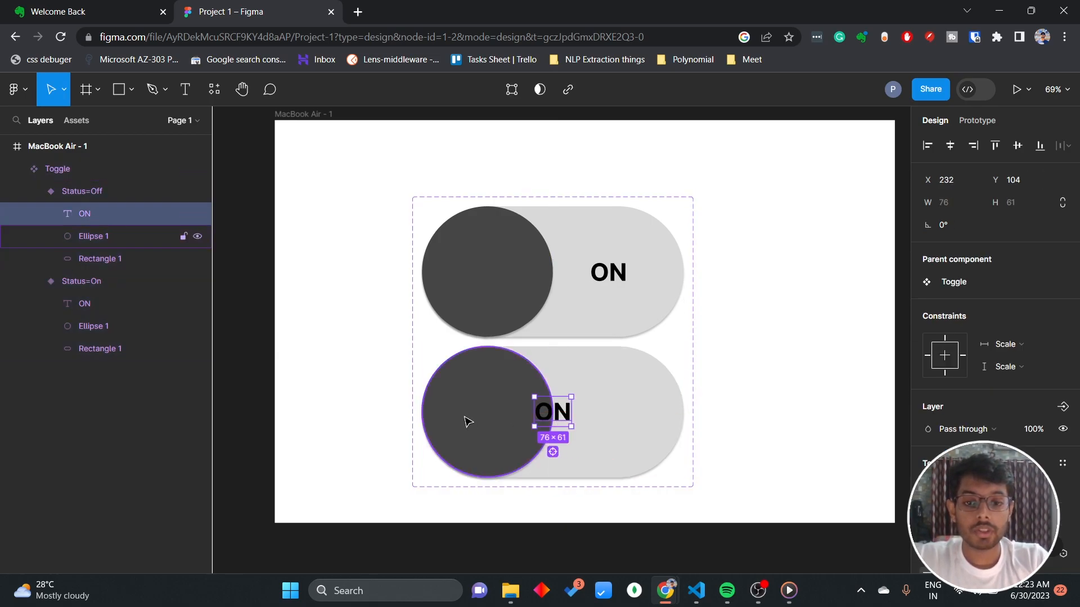
pyautogui.doubleClick(468, 420)
pyautogui.moveTo(475, 416)
pyautogui.mouseDown()
pyautogui.moveTo(632, 434)
pyautogui.moveTo(604, 413)
pyautogui.mouseUp()
pyautogui.click(749, 397)
pyautogui.click(623, 400)
pyautogui.press('Escape')
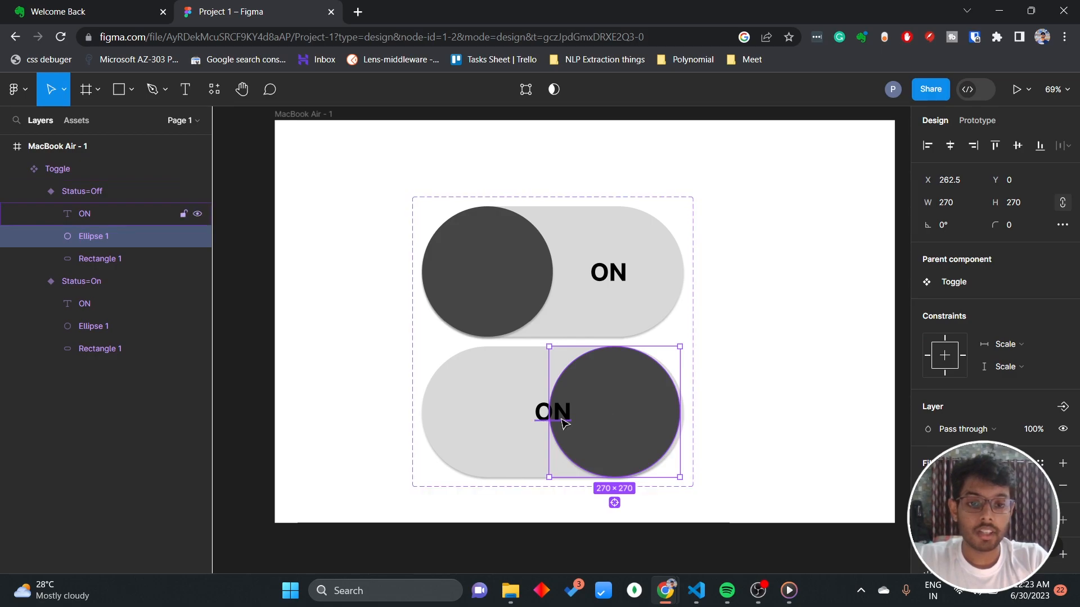
pyautogui.moveTo(562, 420); pyautogui.dragTo(490, 419)
pyautogui.click(550, 421)
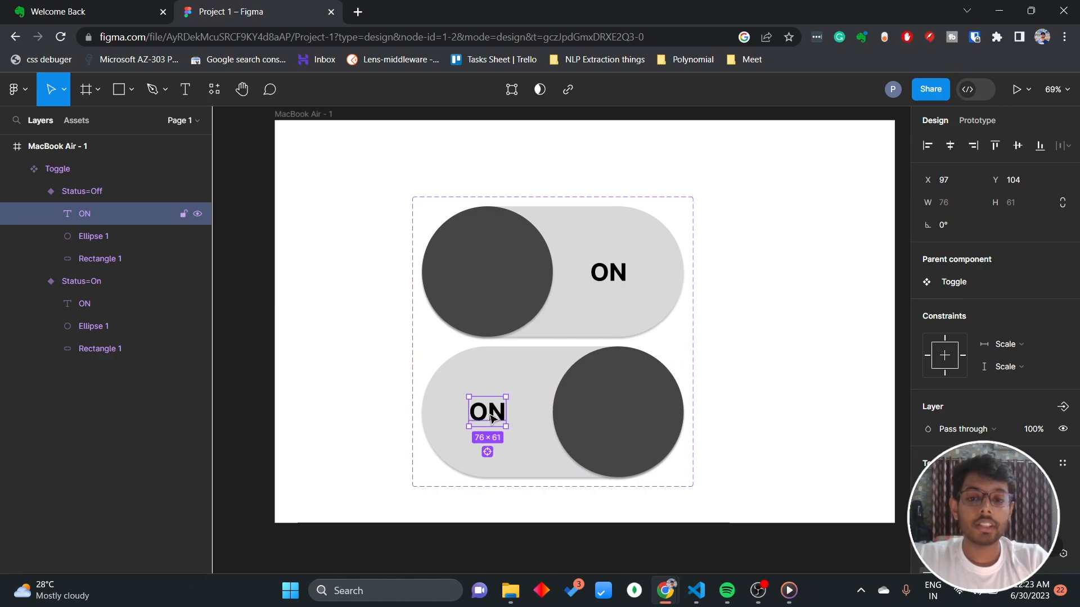
# Change the label text in the Off variant to "OFF".
pyautogui.doubleClick(488, 413)
pyautogui.write('Off')
pyautogui.press('BackSpace')
pyautogui.press('BackSpace')
pyautogui.write('FF')
pyautogui.press('Escape')
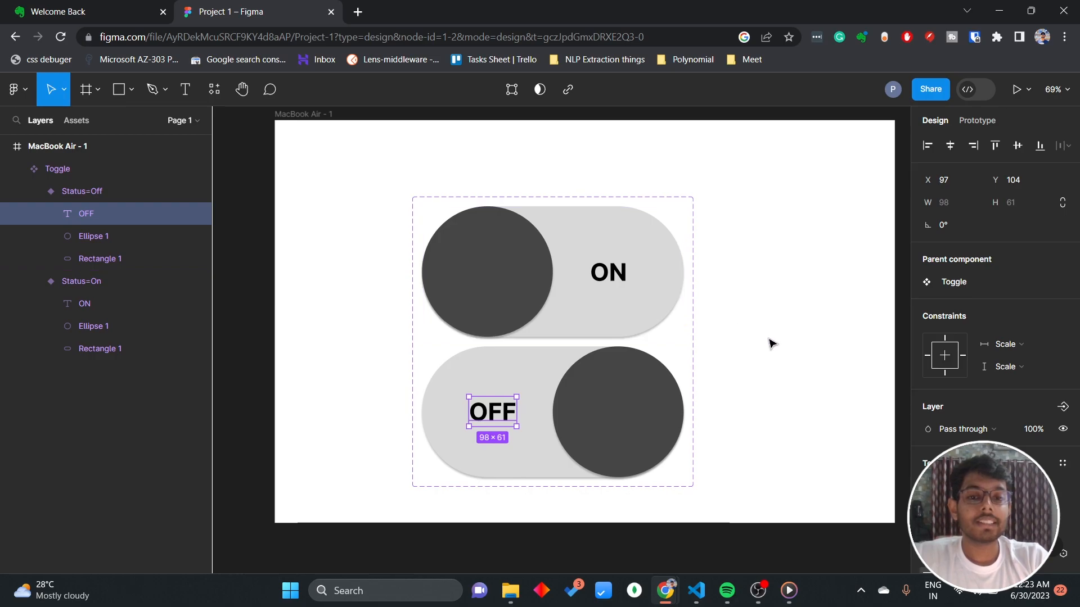
pyautogui.click(770, 343)
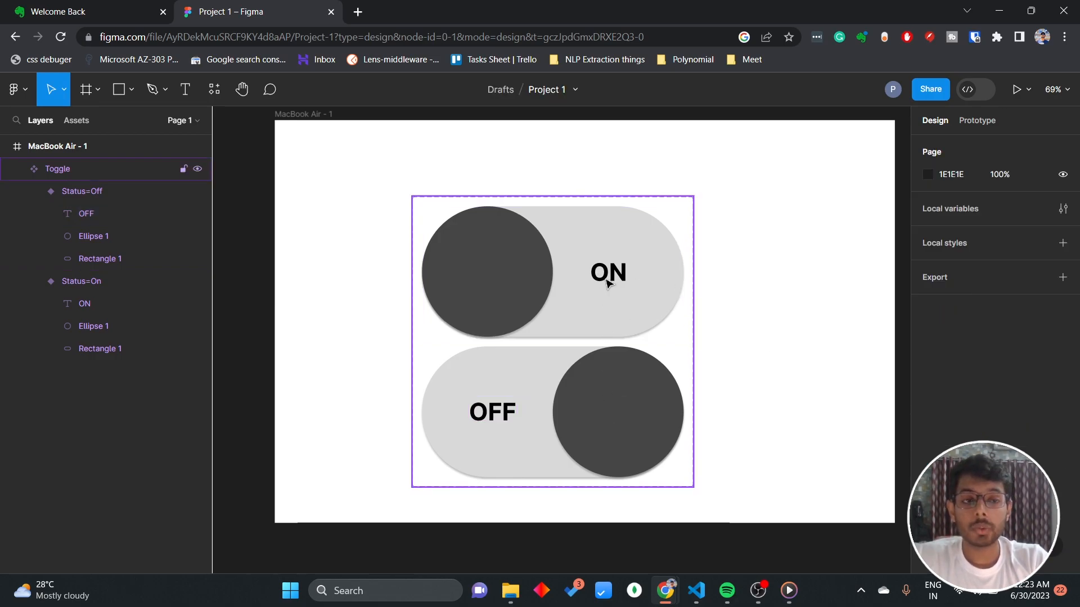
pyautogui.click(554, 272)
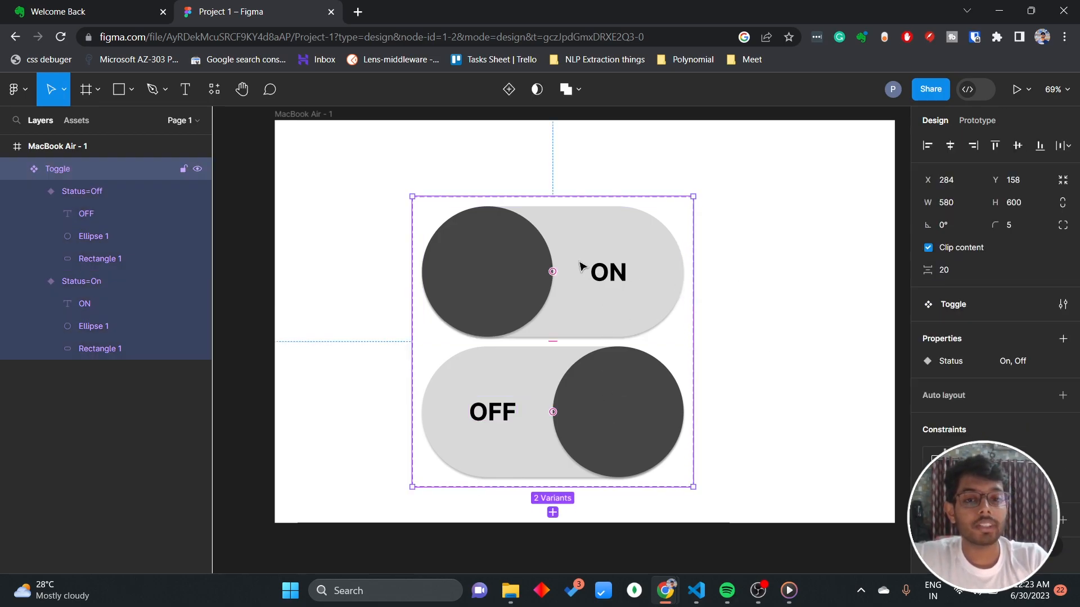
pyautogui.click(585, 272)
pyautogui.click(620, 411)
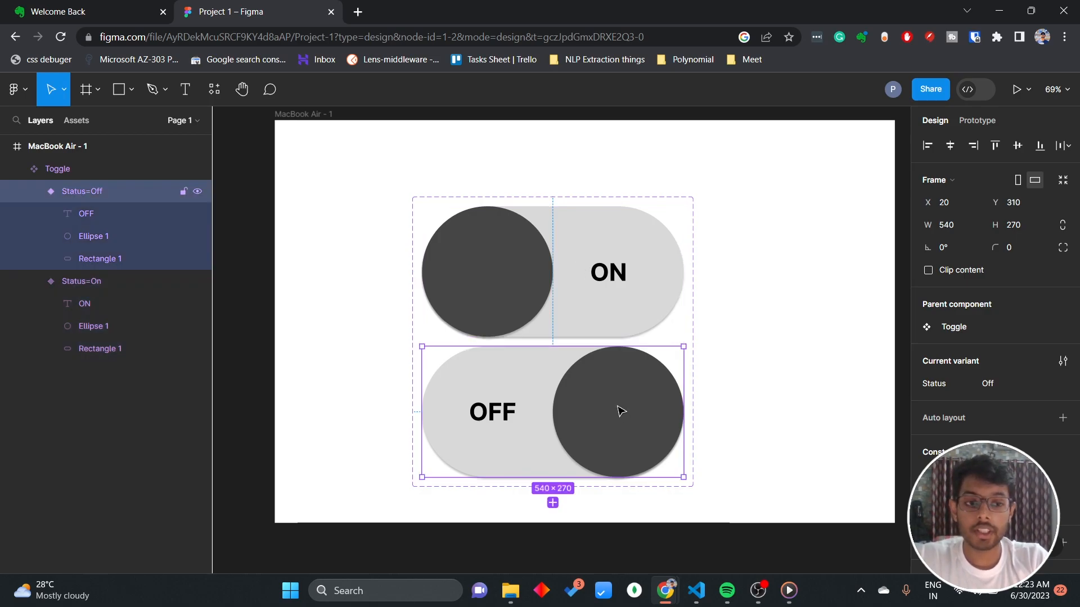
pyautogui.click(831, 287)
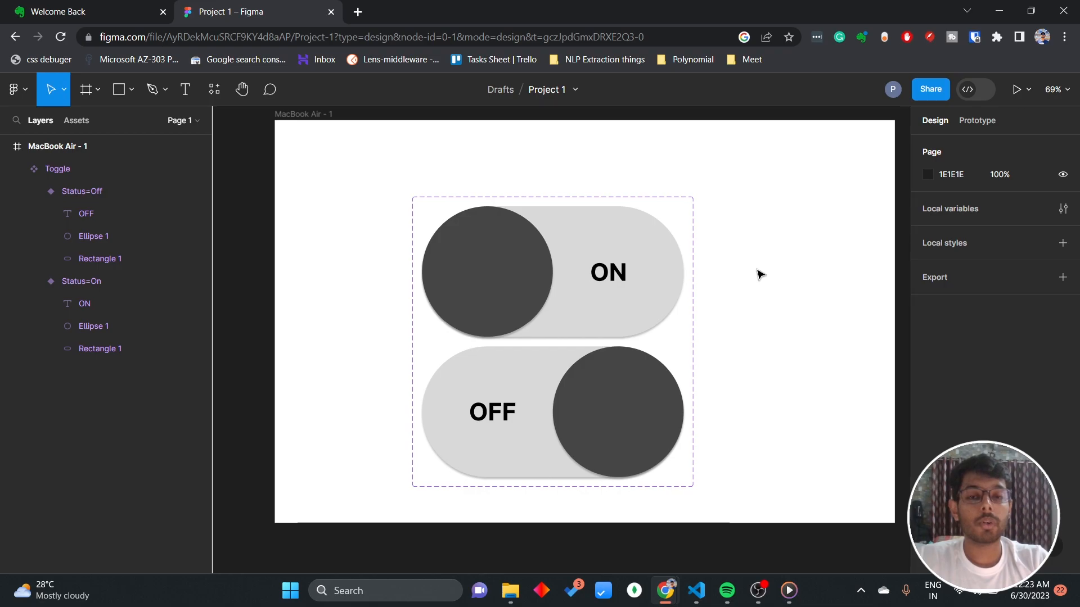
# Add a prototype interaction to the On variant that changes it to the Off variant with the On click trigger.
pyautogui.click(605, 274)
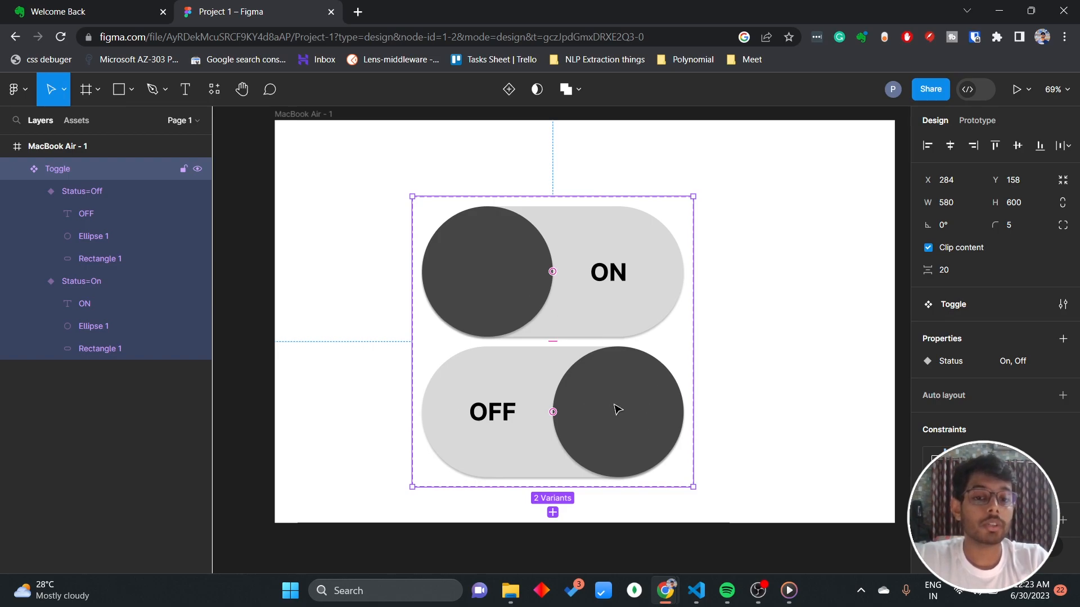
pyautogui.click(974, 117)
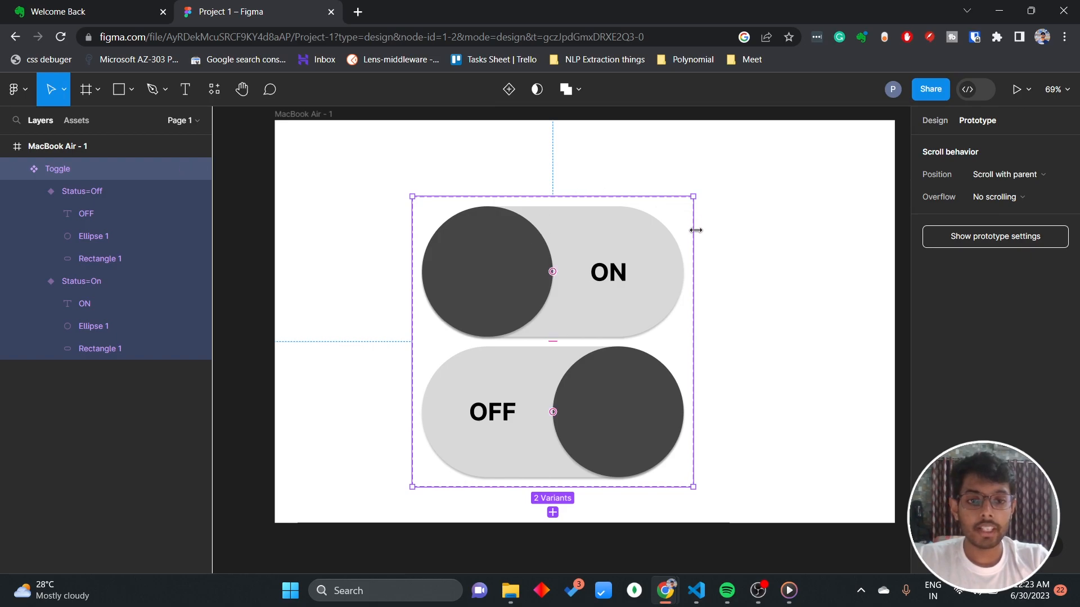
pyautogui.click(681, 281)
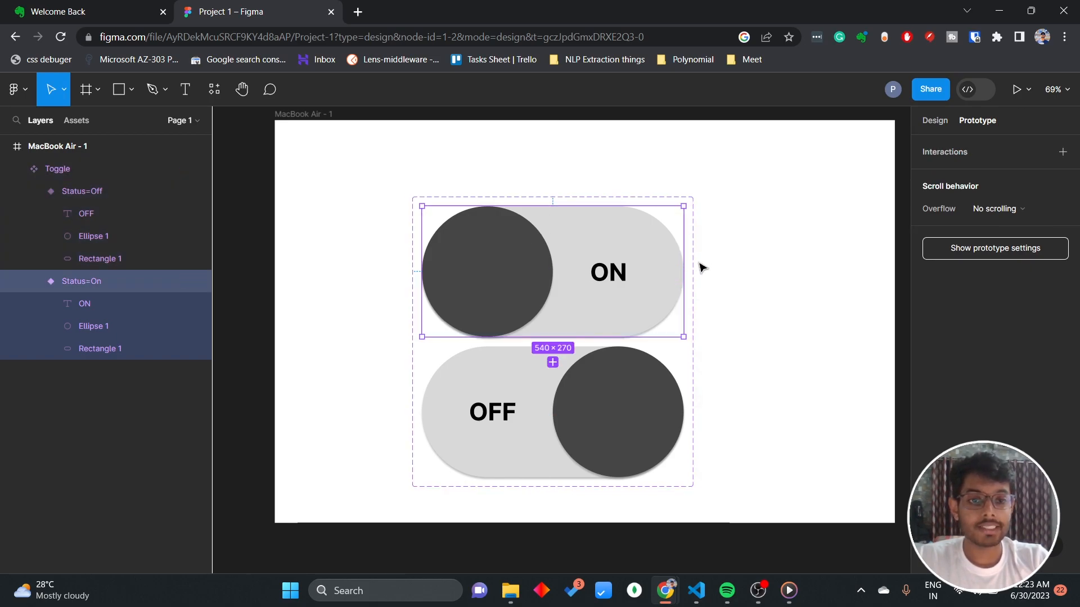
pyautogui.moveTo(683, 273); pyautogui.dragTo(553, 365)
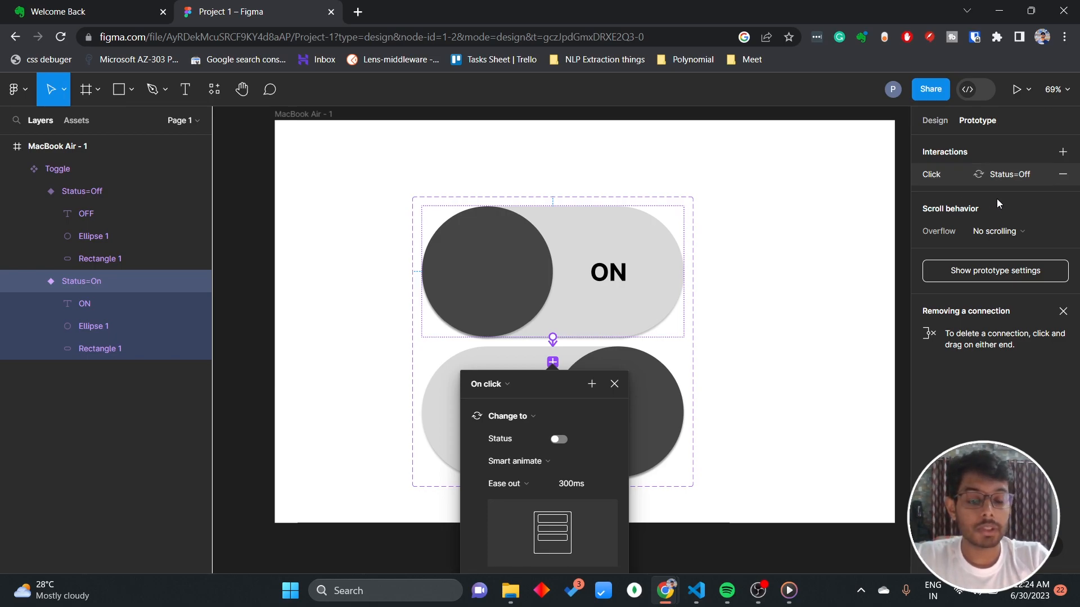
pyautogui.click(495, 385)
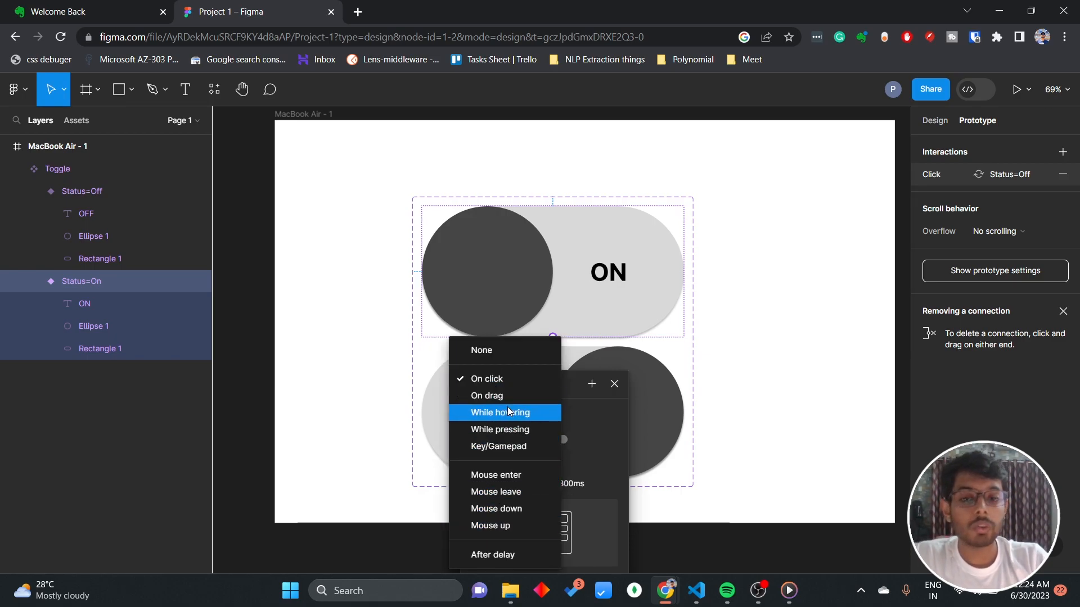
pyautogui.click(502, 379)
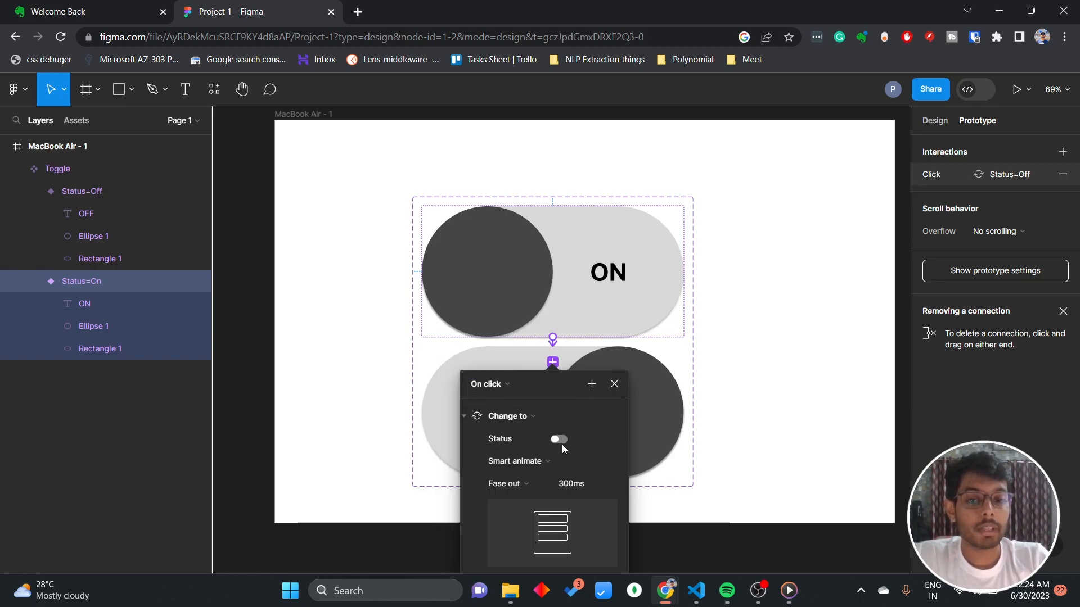
# Set the animation of the On-to-Off interaction to Instant.
pyautogui.click(537, 462)
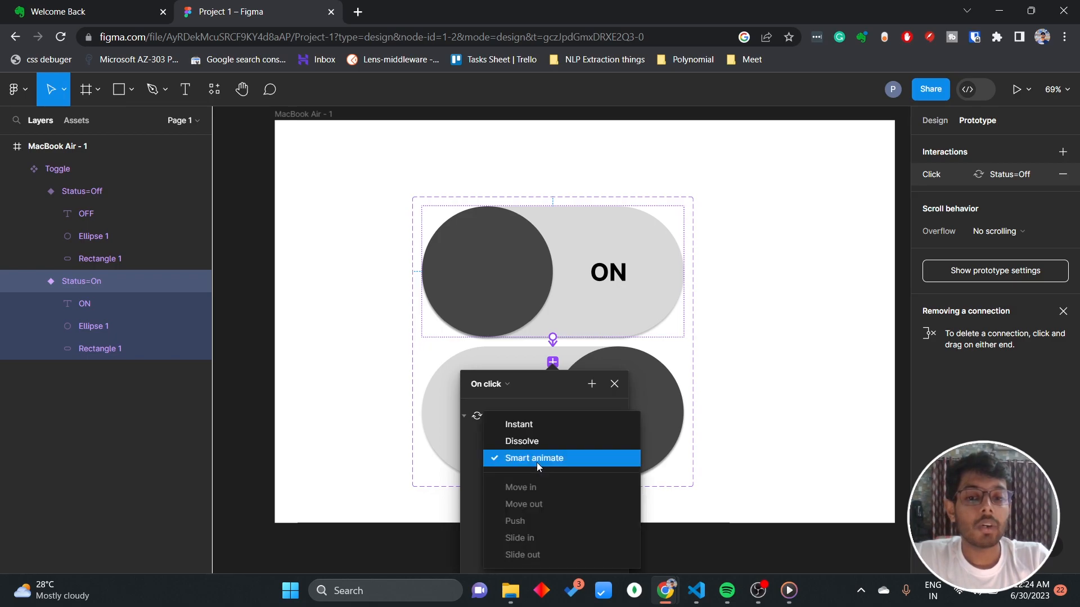
pyautogui.click(527, 425)
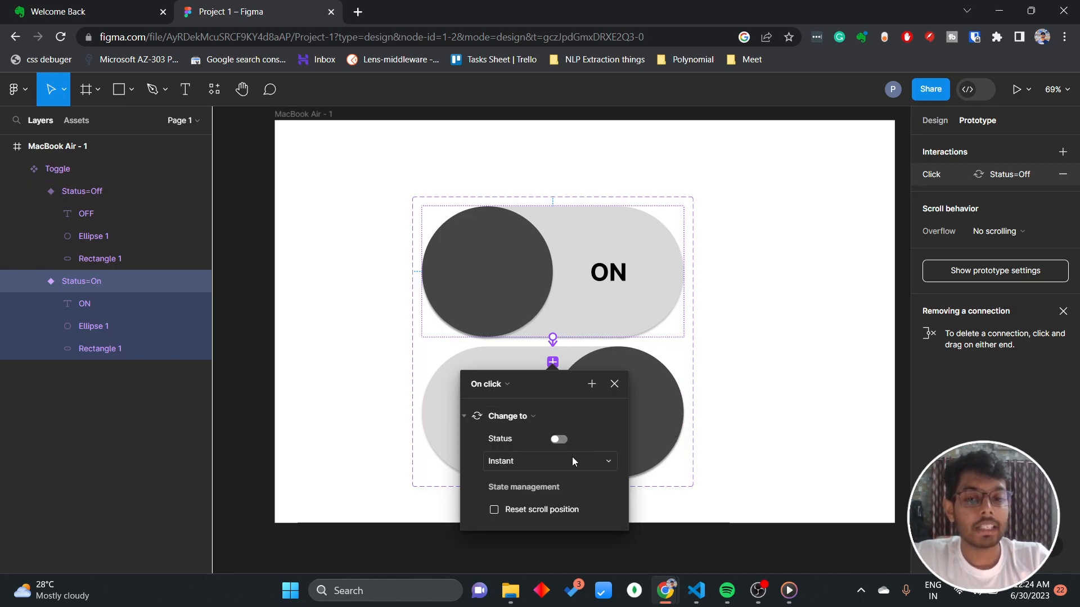
pyautogui.click(730, 460)
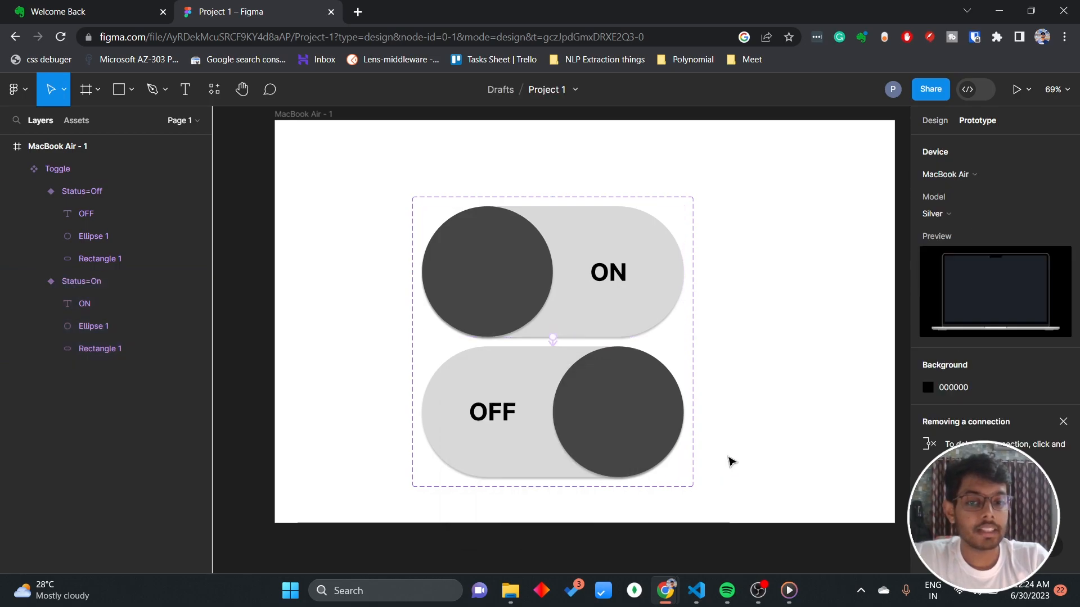
# Connect the Off variant back to the On variant with an instant On click Change to interaction.
pyautogui.click(583, 429)
pyautogui.click(582, 428)
pyautogui.moveTo(684, 412); pyautogui.dragTo(624, 327)
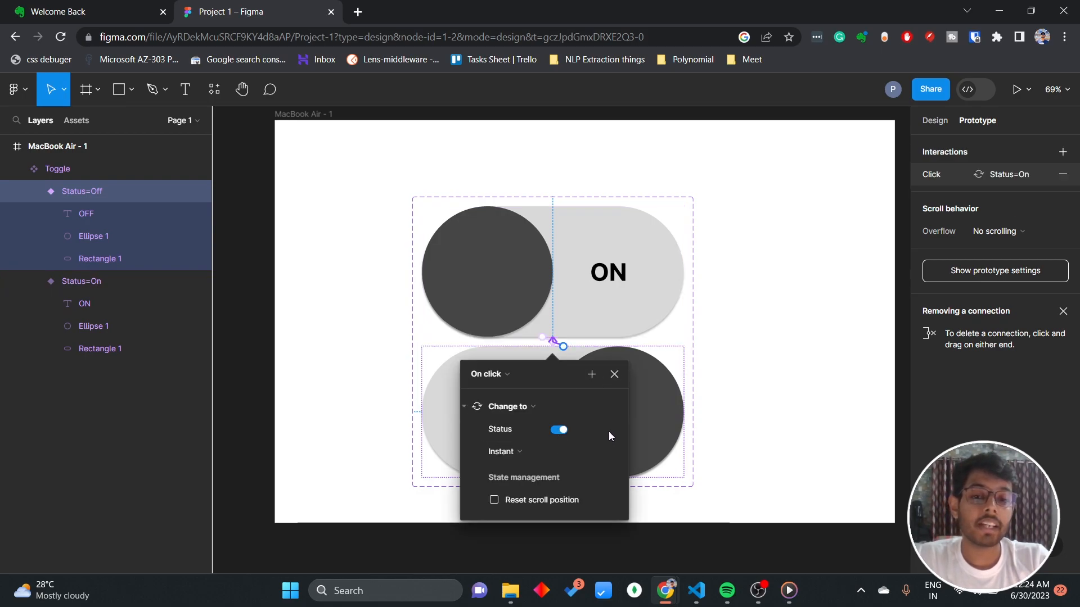
pyautogui.click(614, 374)
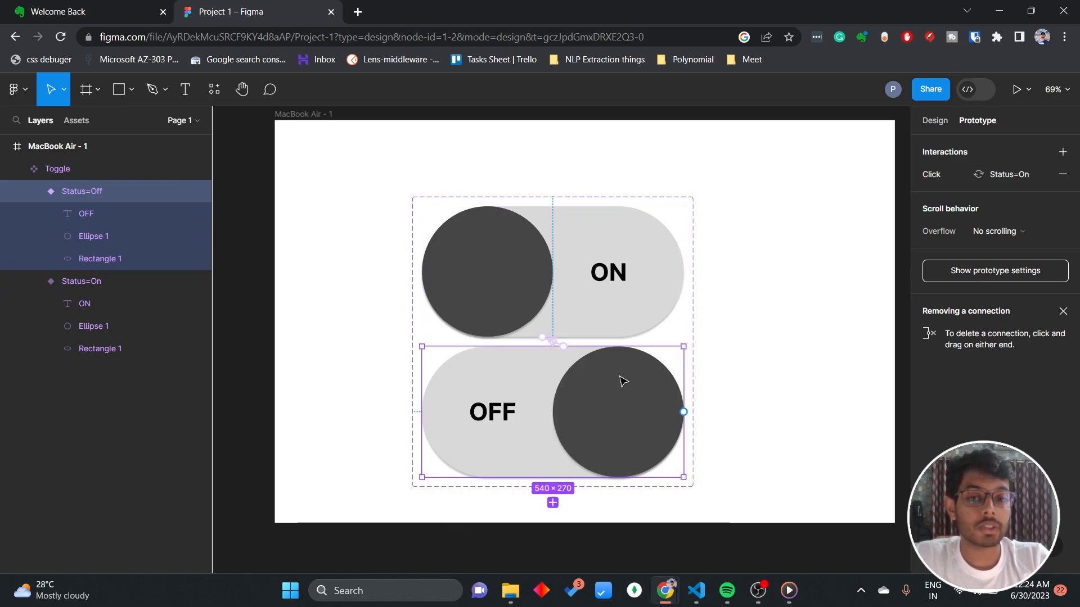
pyautogui.click(757, 353)
# Move the Toggle component set out of the MacBook Air - 1 frame onto the empty canvas to its right.
pyautogui.scroll(-5, 591, 261)
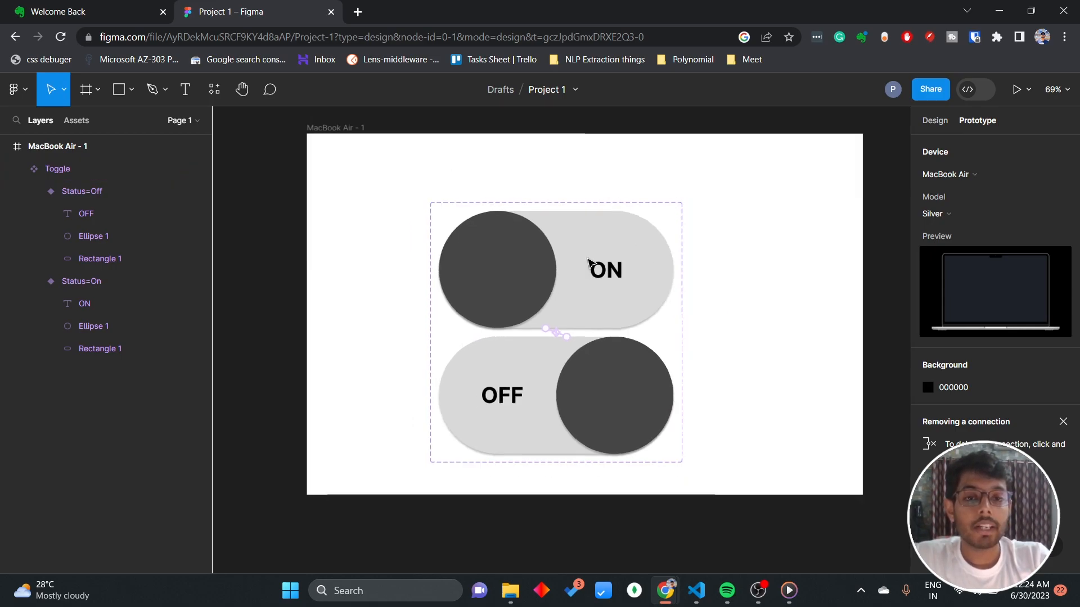
pyautogui.hscroll(1, 591, 262)
pyautogui.click(523, 249)
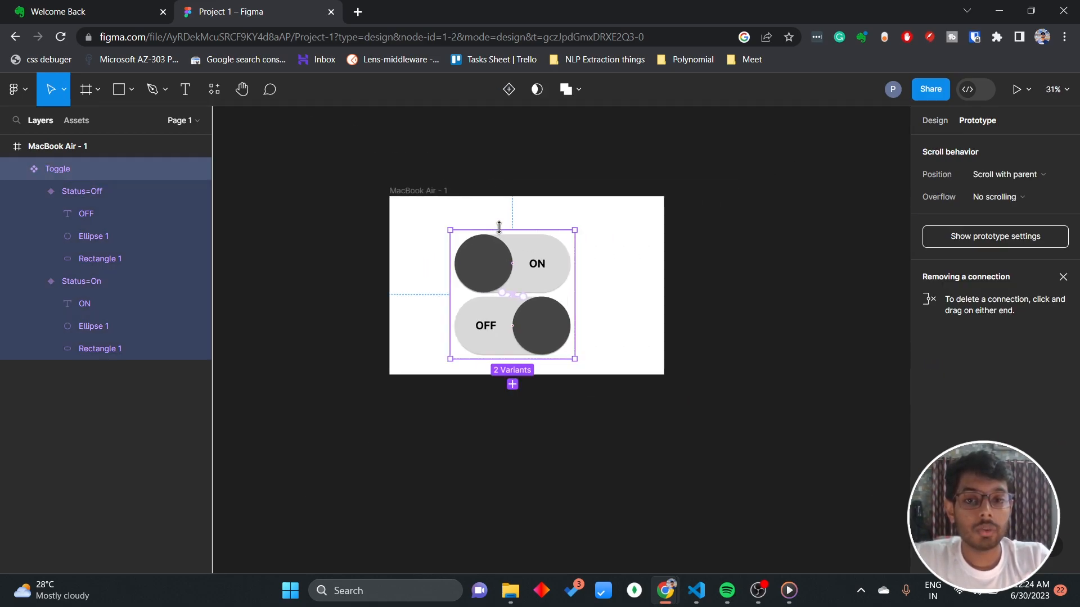
pyautogui.moveTo(542, 246); pyautogui.dragTo(767, 260)
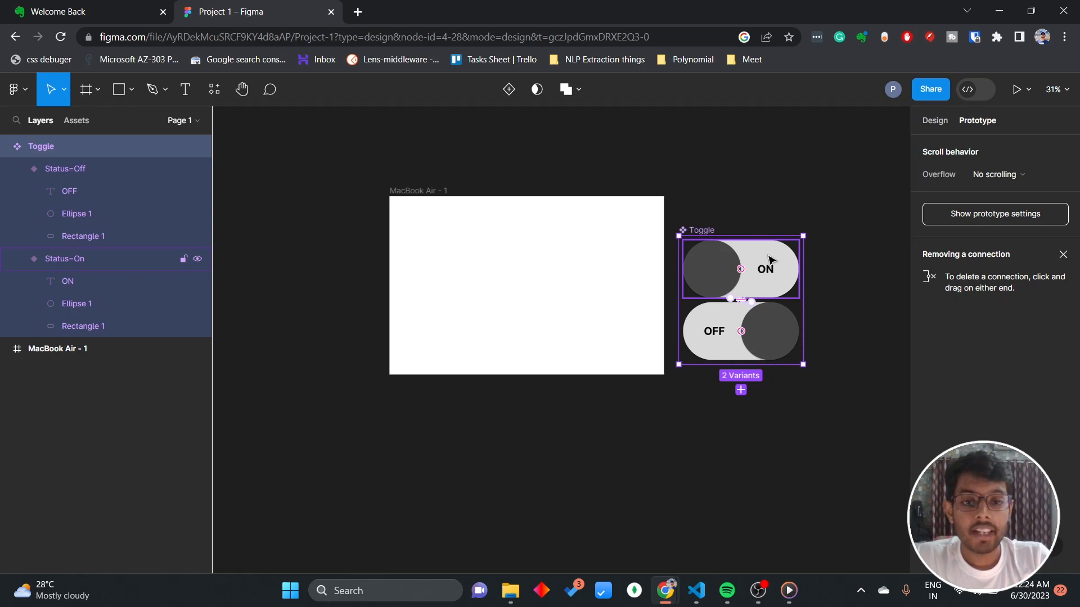
pyautogui.click(663, 413)
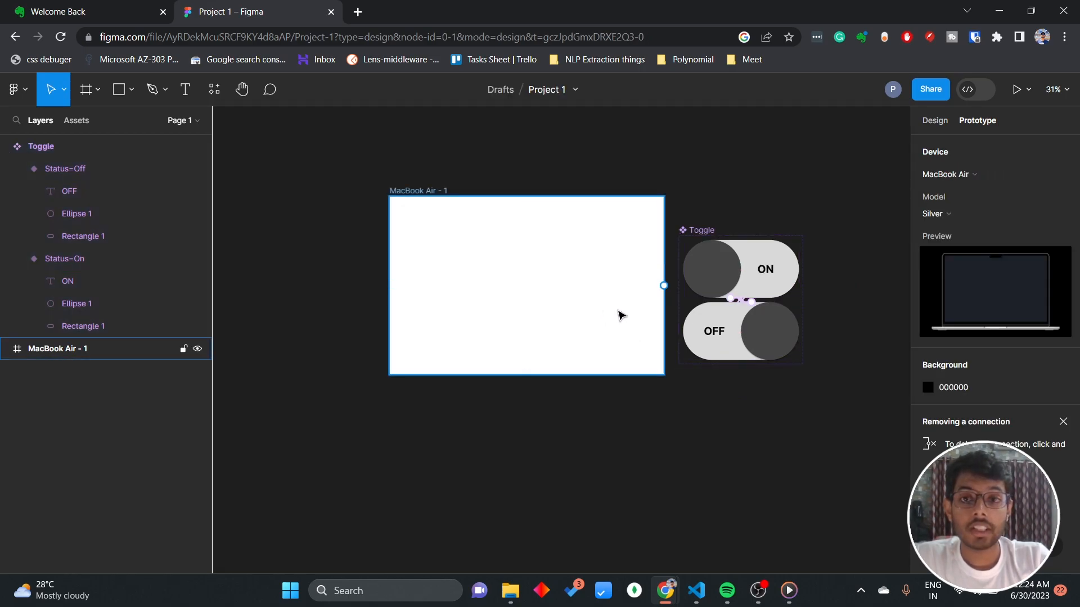
# Place a copy of the On variant as a Toggle instance in the middle of the MacBook Air - 1 frame.
pyautogui.click(766, 277)
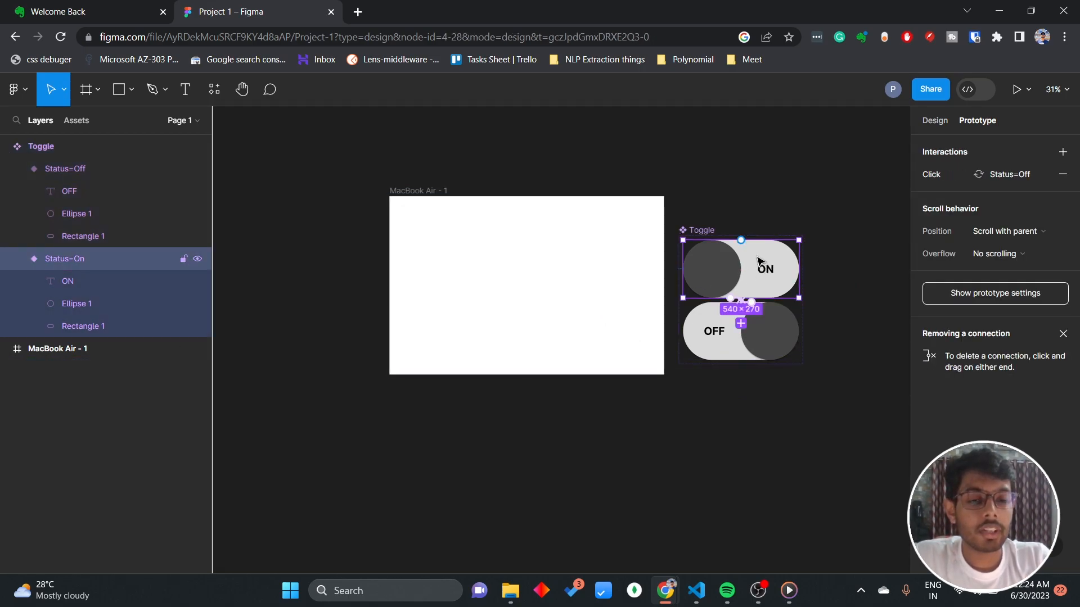
pyautogui.moveTo(764, 270); pyautogui.dragTo(545, 280)
pyautogui.click(778, 164)
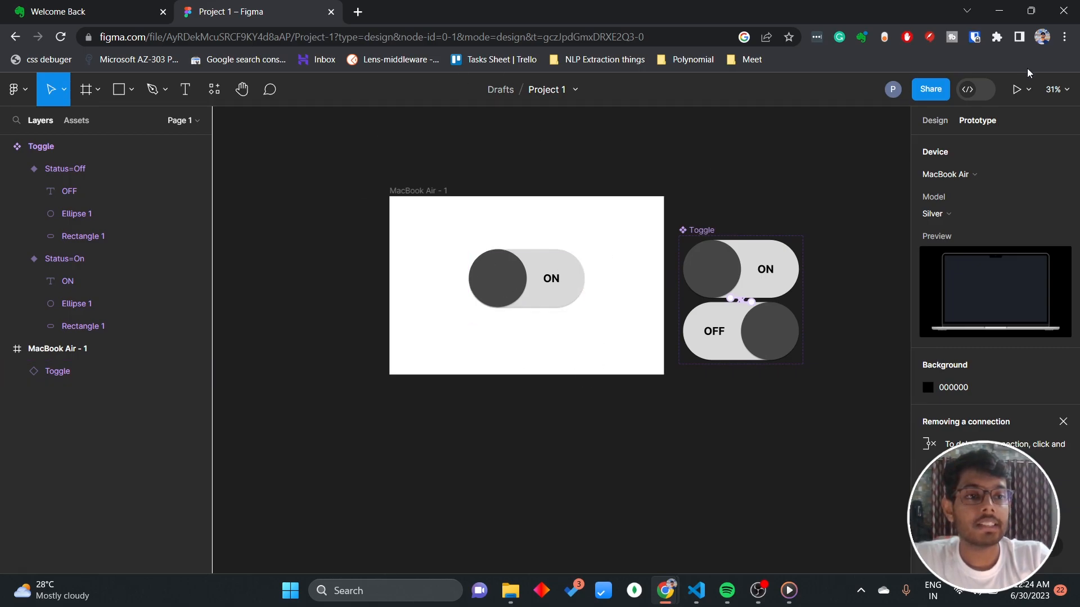
# Run the prototype of the MacBook Air - 1 frame and test switching the toggle repeatedly between ON and OFF.
pyautogui.click(1017, 90)
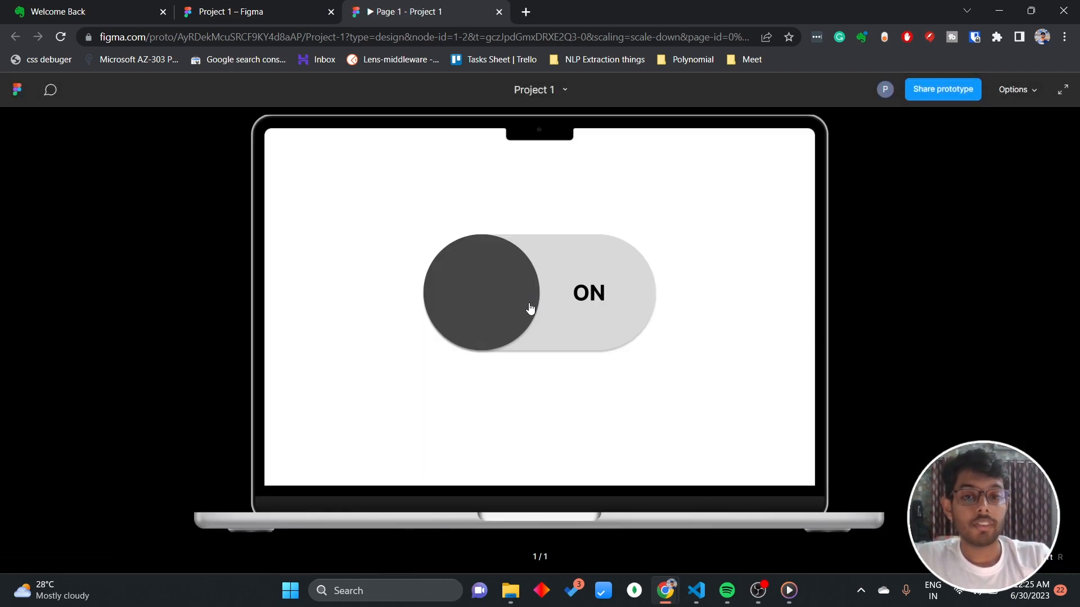
pyautogui.click(525, 307)
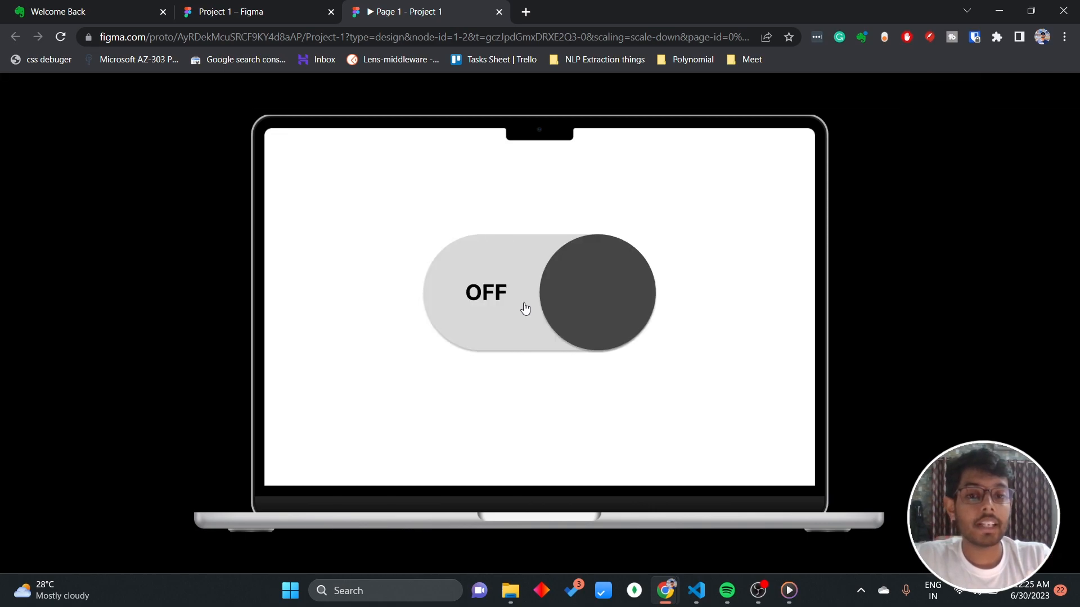
pyautogui.click(564, 307)
pyautogui.click(492, 305)
pyautogui.click(610, 294)
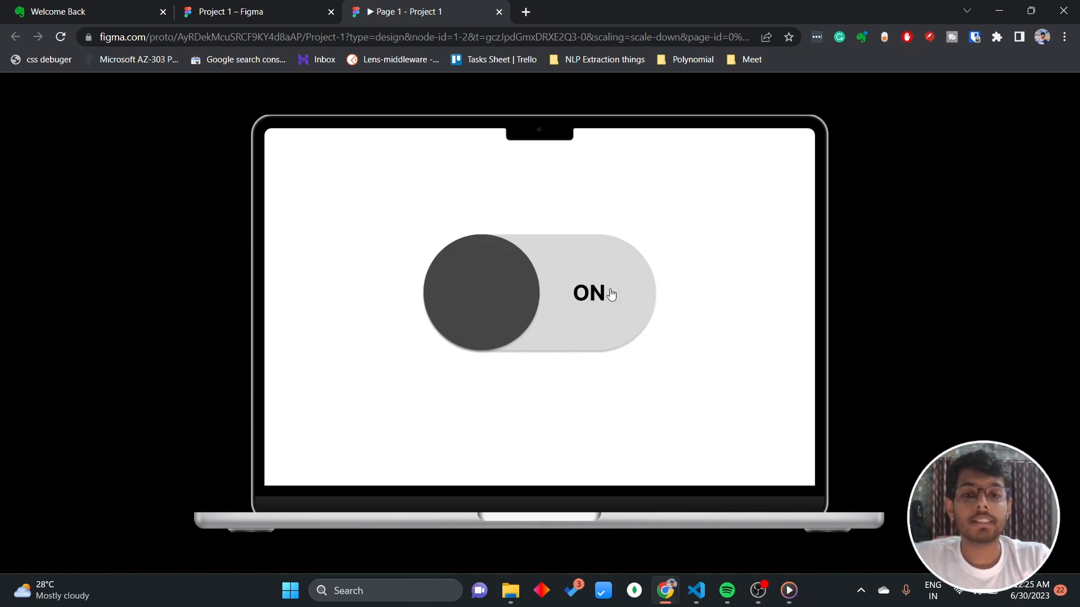
pyautogui.click(519, 304)
pyautogui.click(600, 293)
pyautogui.click(600, 292)
pyautogui.click(600, 293)
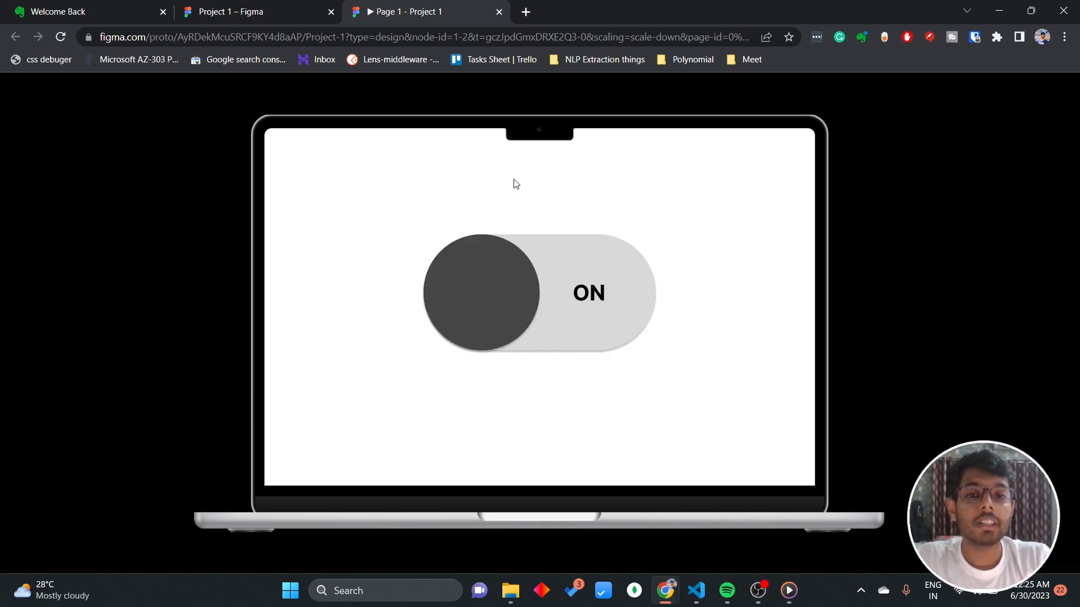
pyautogui.click(482, 342)
pyautogui.click(602, 314)
pyautogui.click(506, 301)
pyautogui.click(537, 303)
pyautogui.click(547, 302)
pyautogui.click(547, 302)
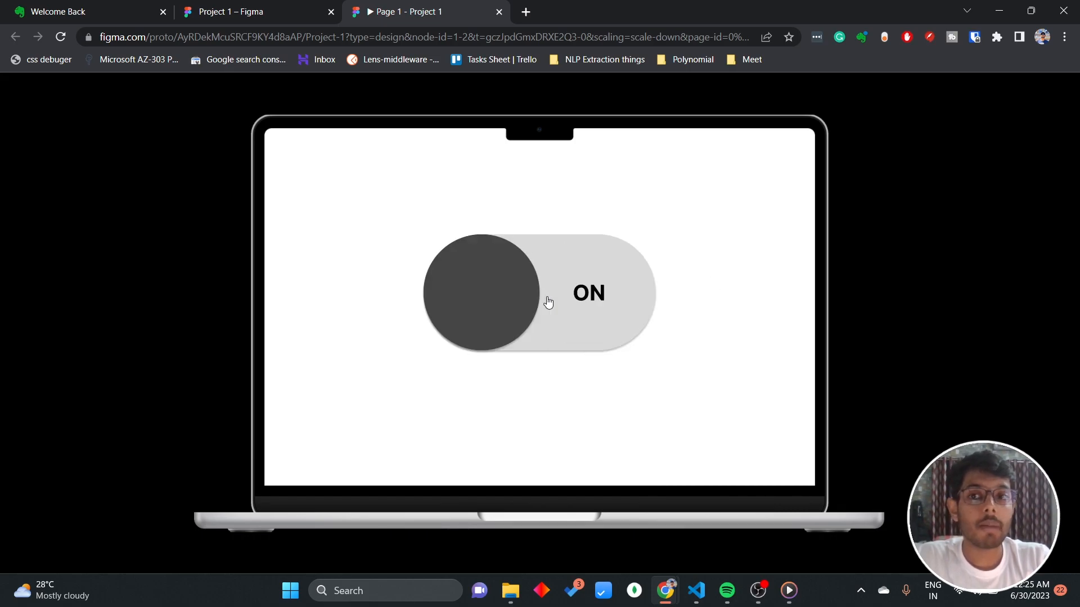
# Back in the design file, set the animation of the On variant's click interaction to Smart animate.
pyautogui.click(253, 7)
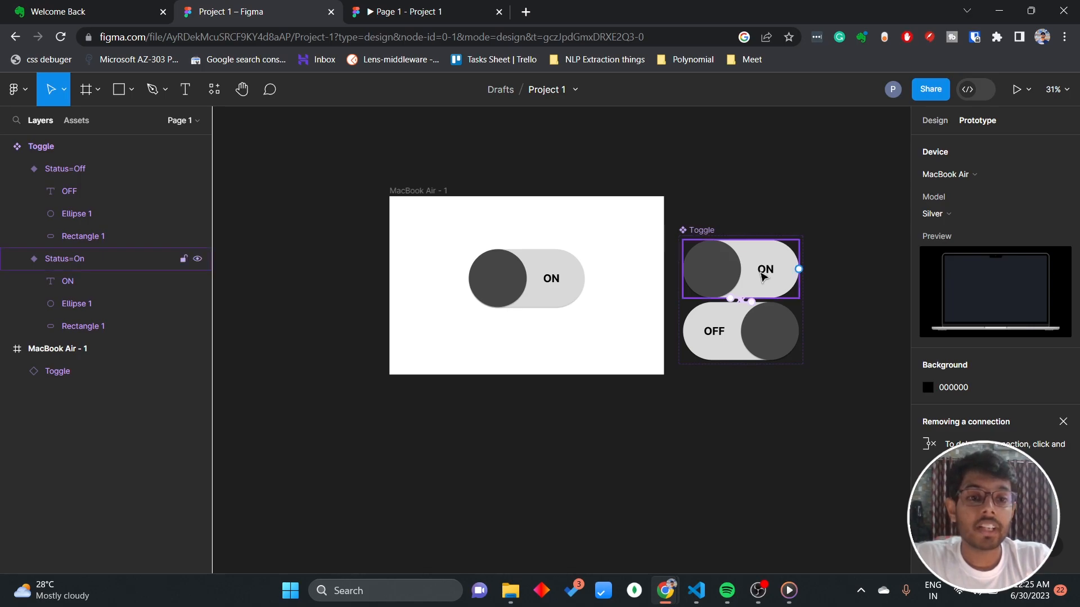
pyautogui.click(759, 277)
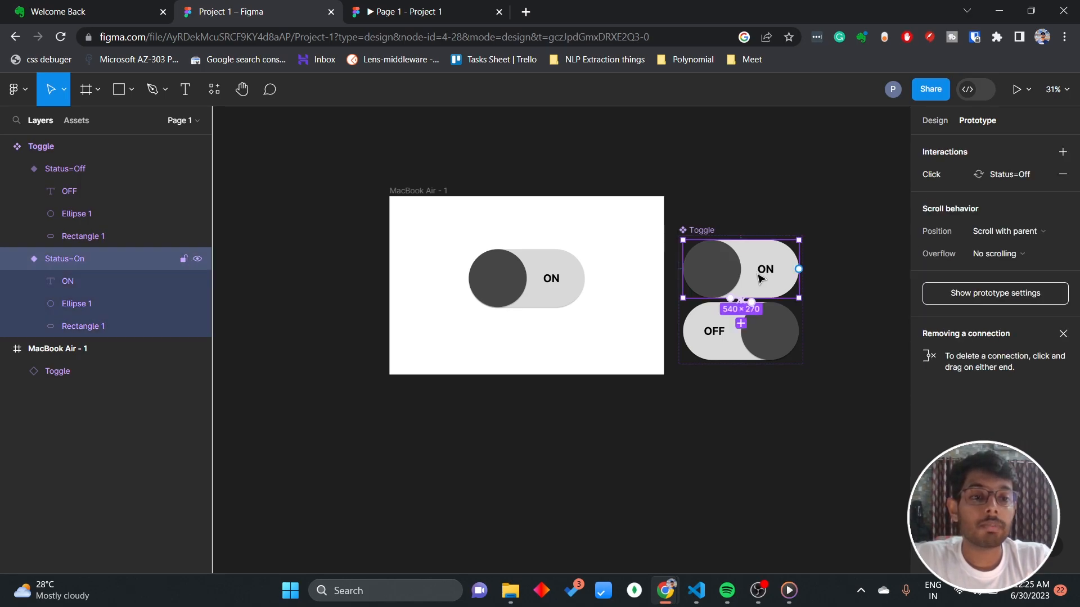
pyautogui.click(936, 174)
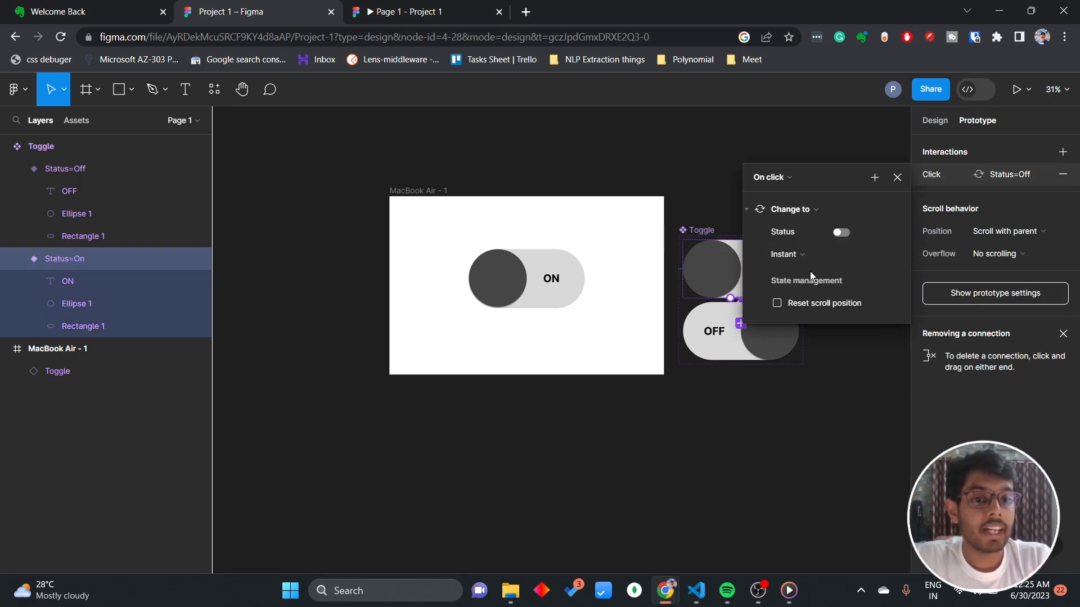
pyautogui.click(806, 258)
pyautogui.click(819, 287)
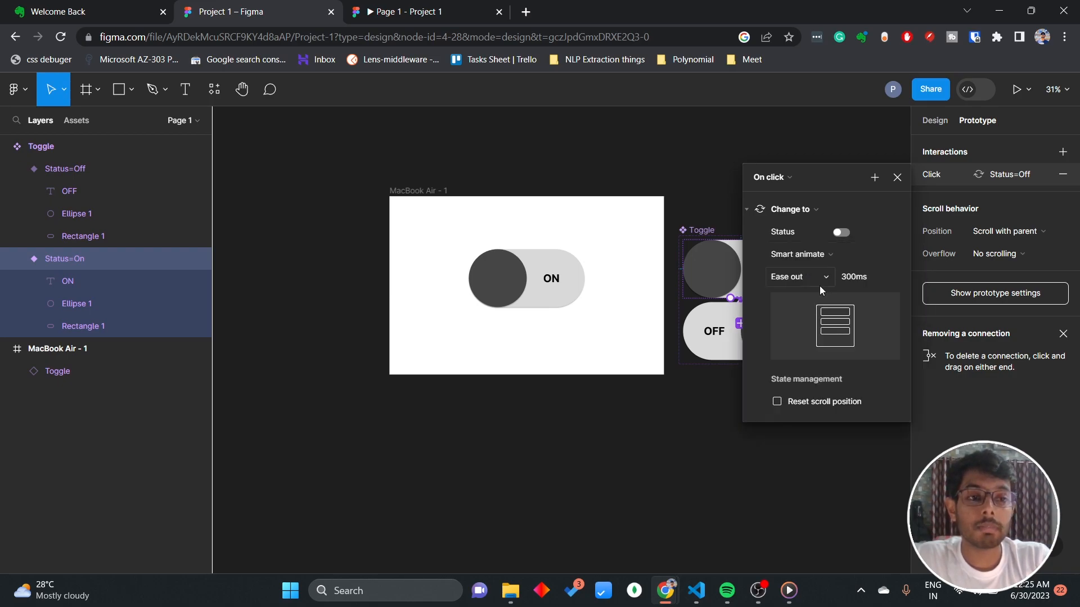
pyautogui.click(897, 177)
# Set the animation of the Off variant's click interaction to Smart animate.
pyautogui.click(788, 336)
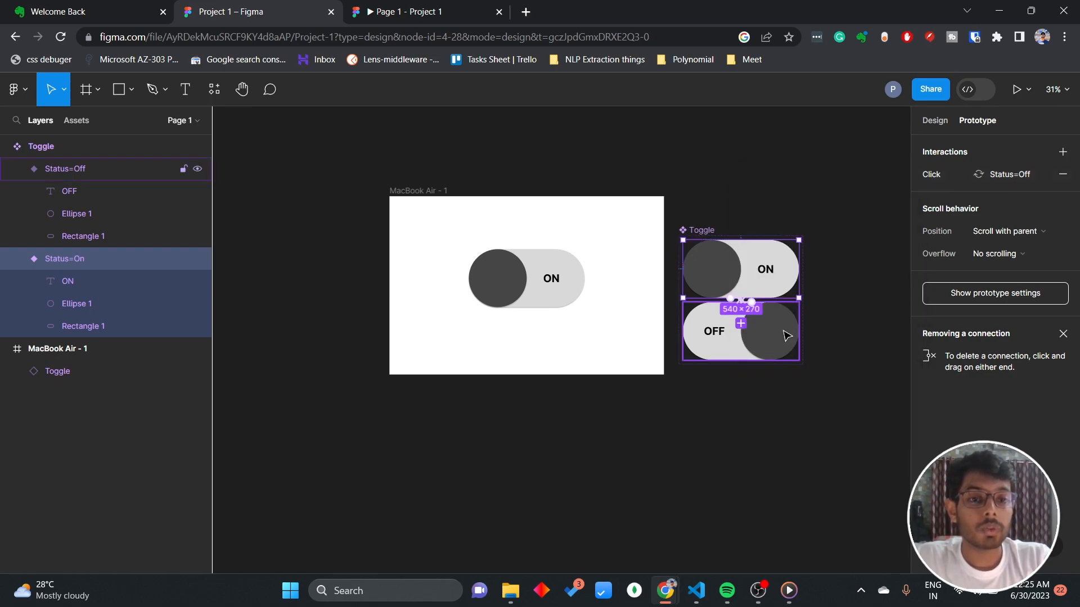
pyautogui.click(950, 171)
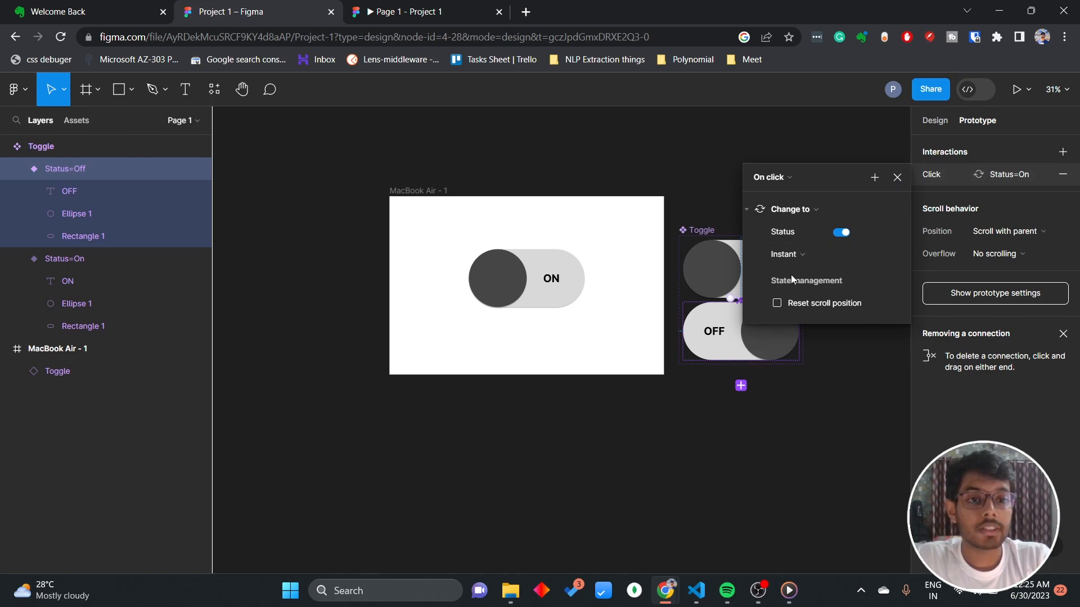
pyautogui.click(795, 262)
pyautogui.click(824, 284)
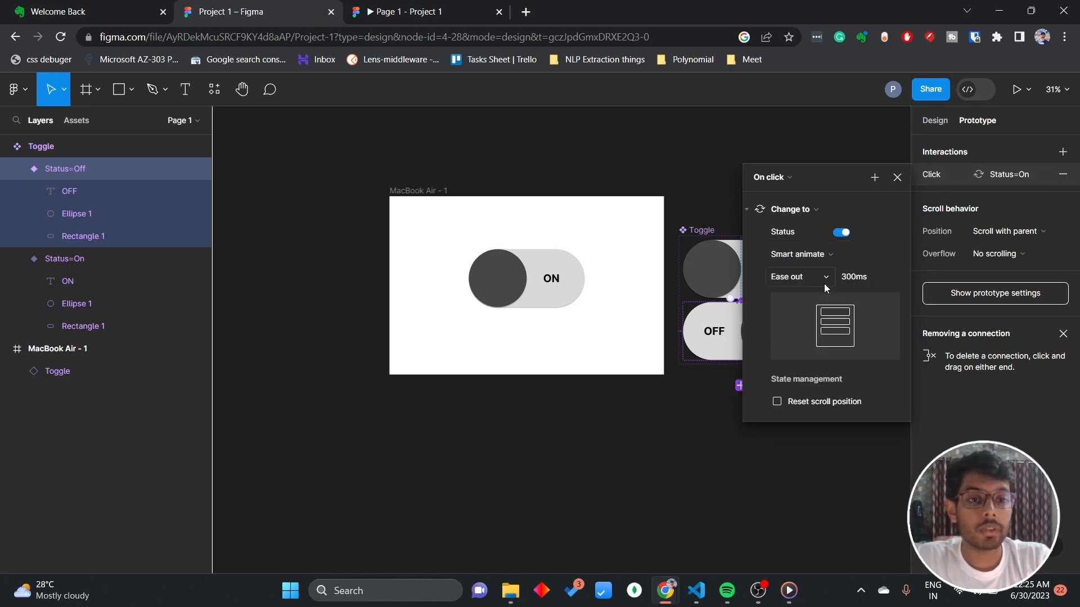
pyautogui.click(691, 465)
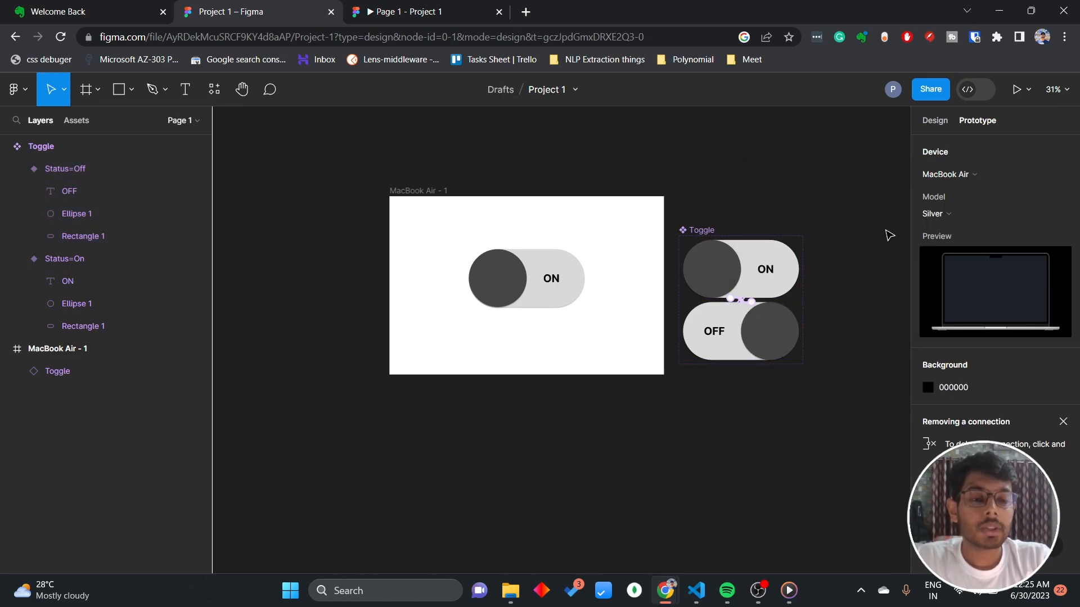
# Return to the running prototype and test the toggle's animated switching between ON and OFF several times.
pyautogui.click(405, 12)
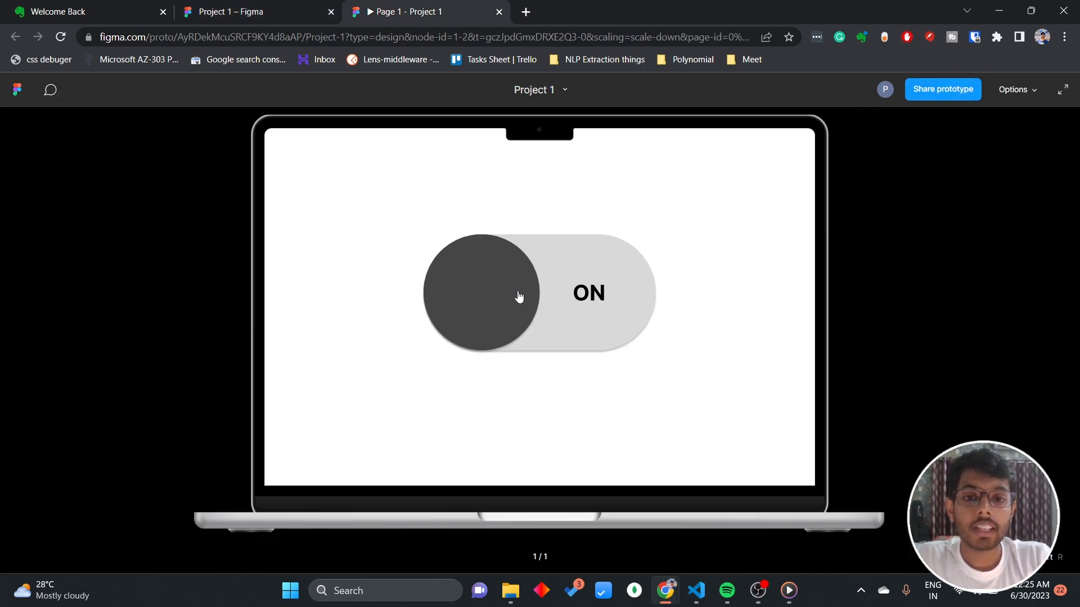
pyautogui.click(518, 297)
pyautogui.click(592, 307)
pyautogui.click(505, 301)
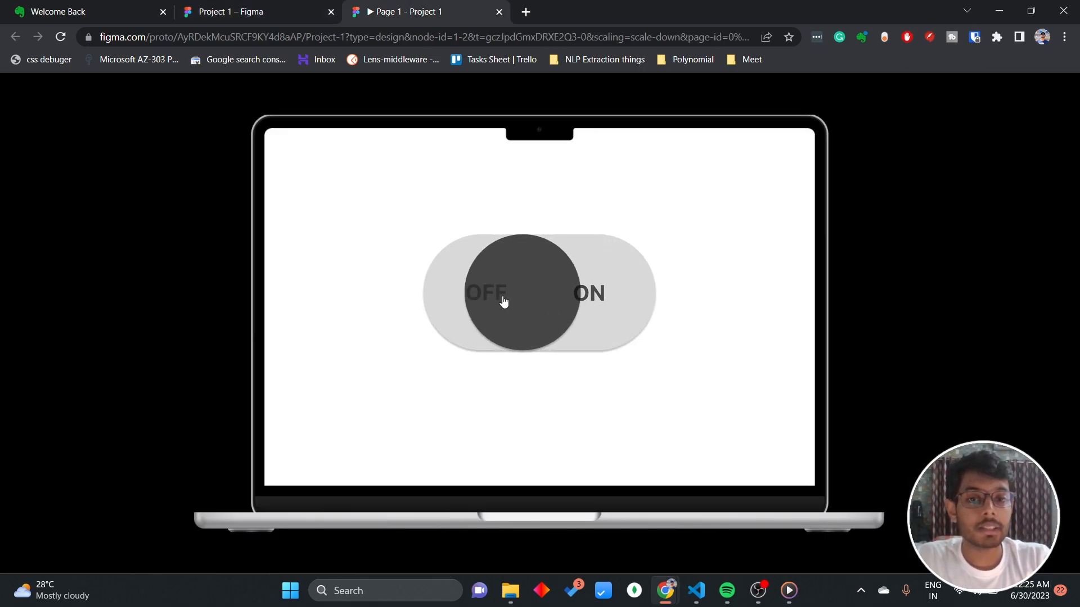
pyautogui.click(583, 303)
pyautogui.click(474, 302)
pyautogui.click(571, 309)
pyautogui.click(582, 313)
pyautogui.click(596, 319)
pyautogui.click(714, 284)
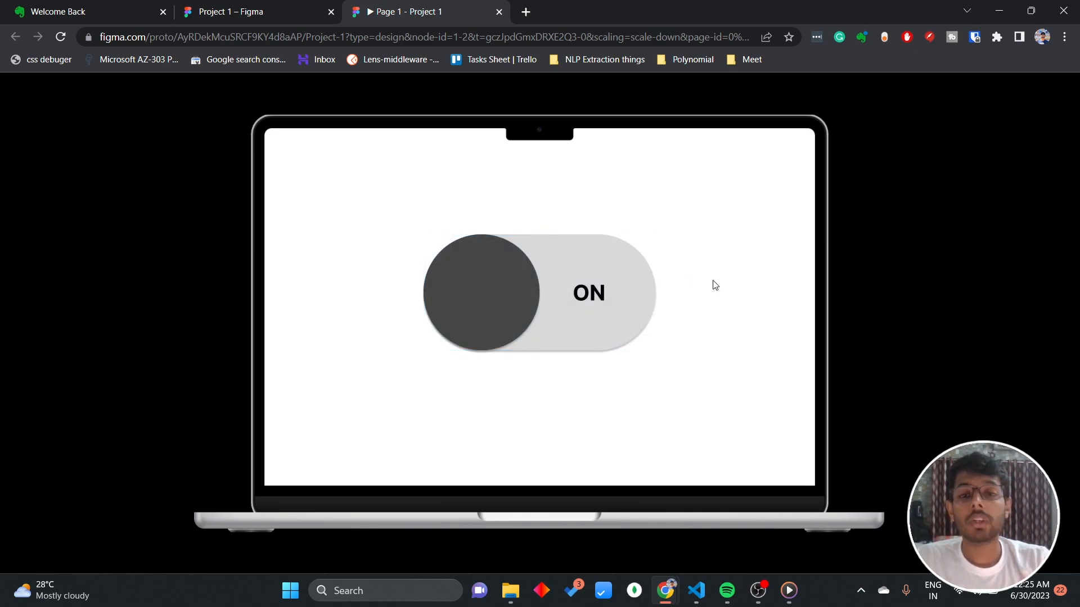